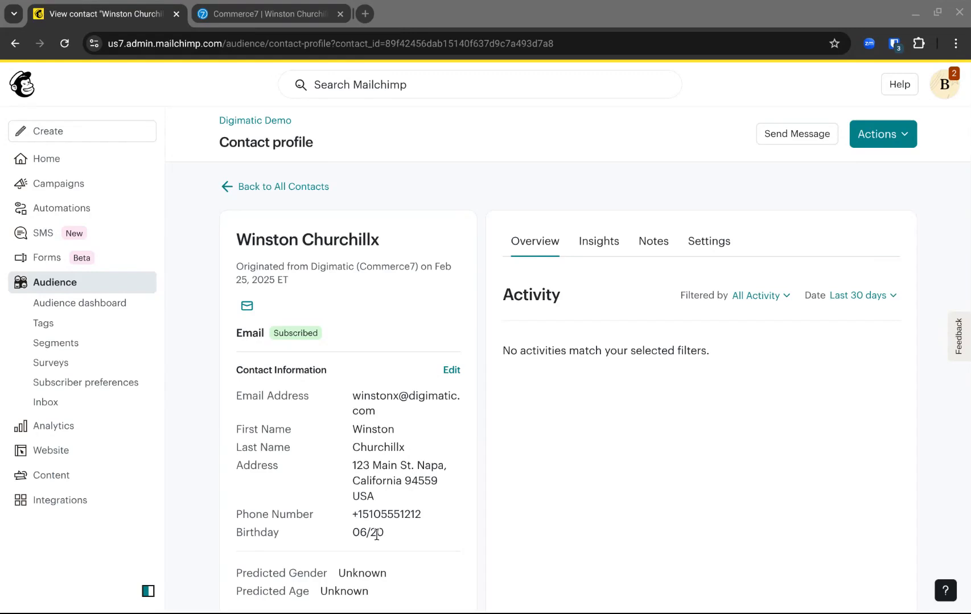
- Review the contact's details and tags, and show the contact's activity for the last 90 days
scroll(443, 520, down, 2)
scroll(472, 504, down, 2)
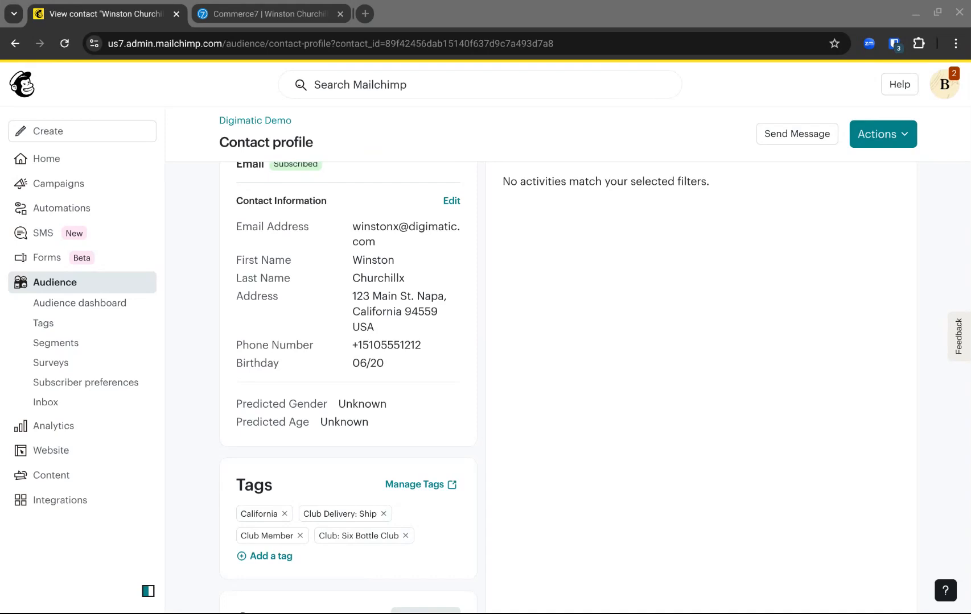
scroll(201, 453, up, 2)
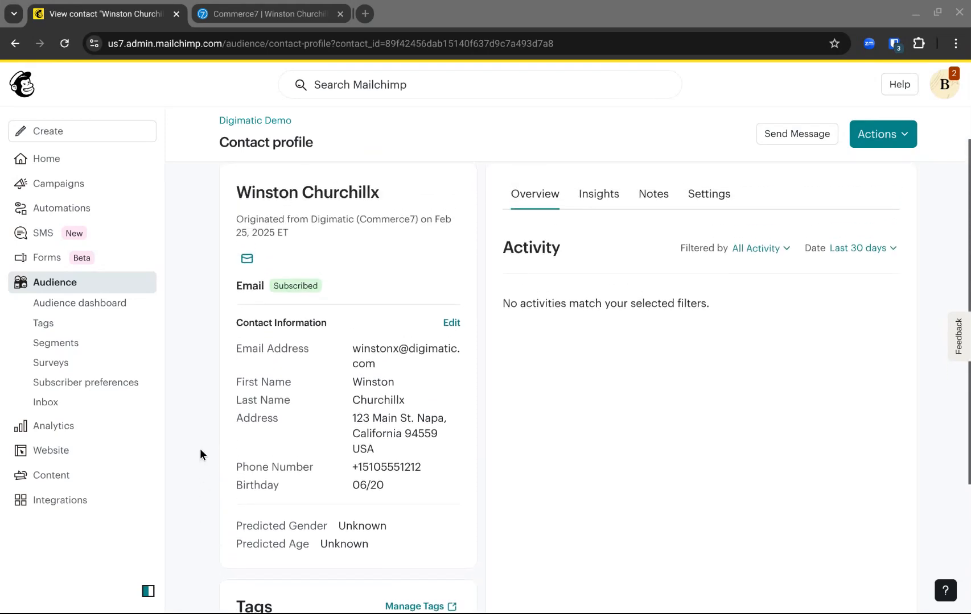
click(858, 249)
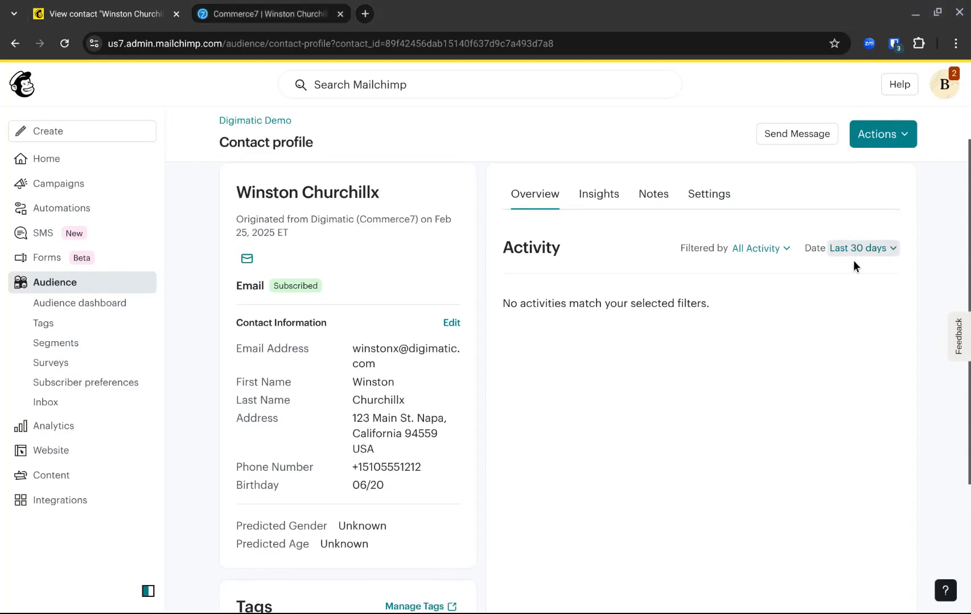
click(847, 277)
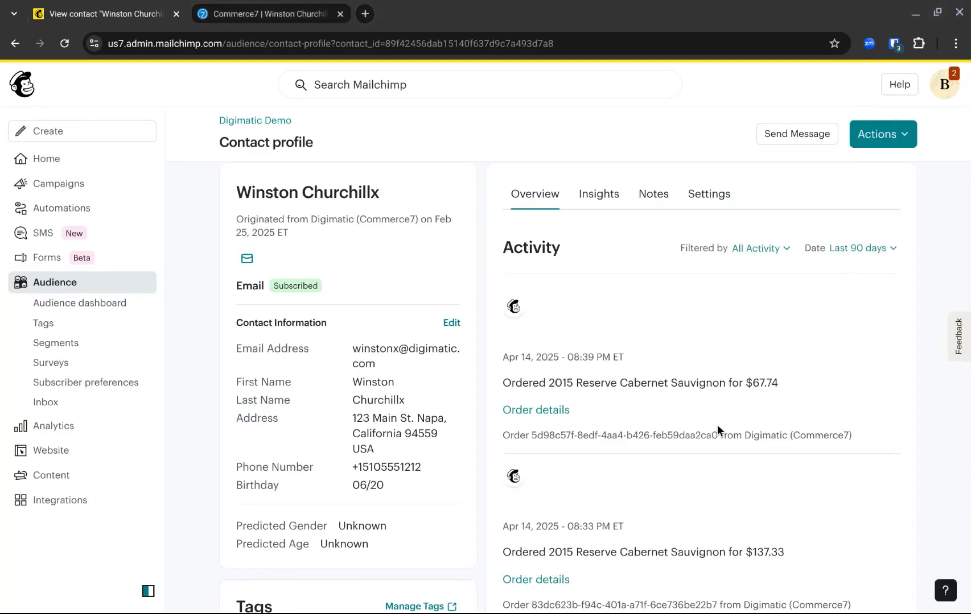
scroll(717, 424, down, 3)
scroll(714, 423, up, 1)
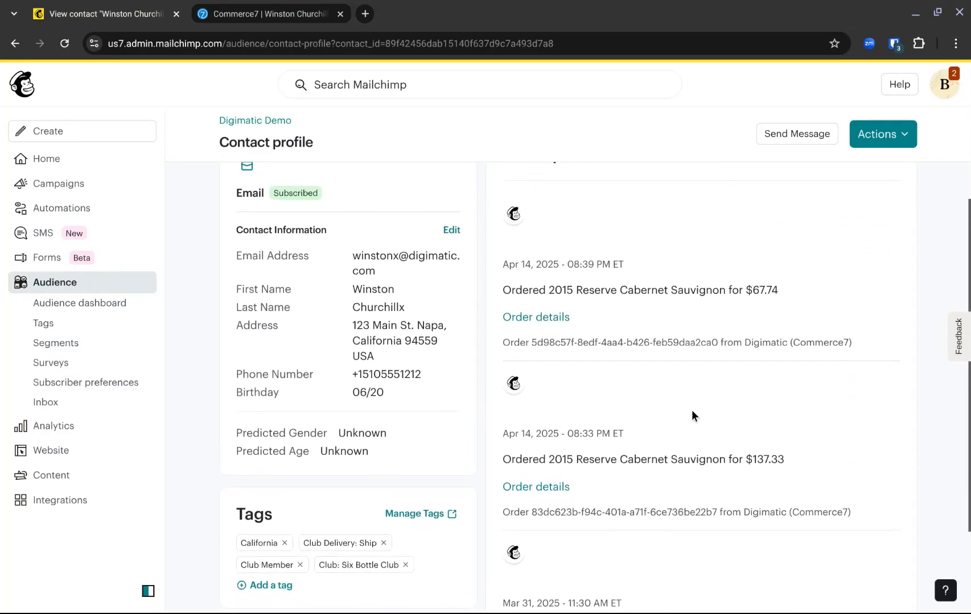
scroll(697, 404, up, 2)
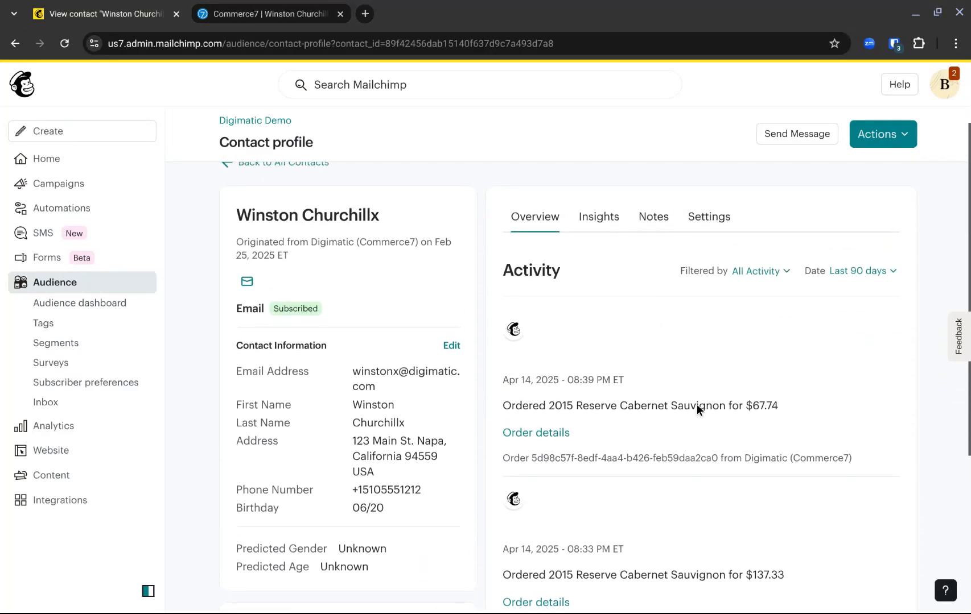
- View the contact's insights, including the performance figures and order metrics
click(598, 223)
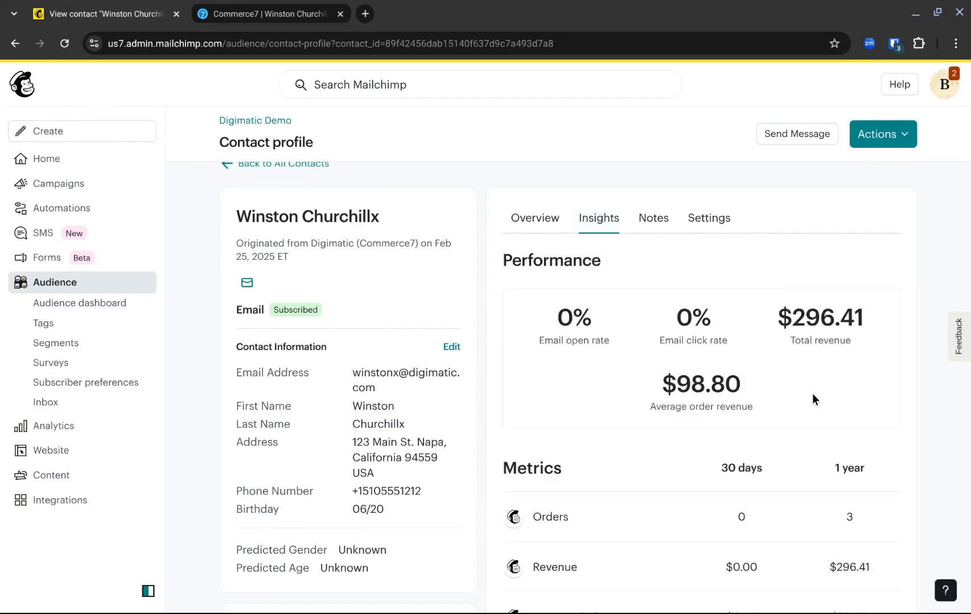
scroll(751, 417, down, 1)
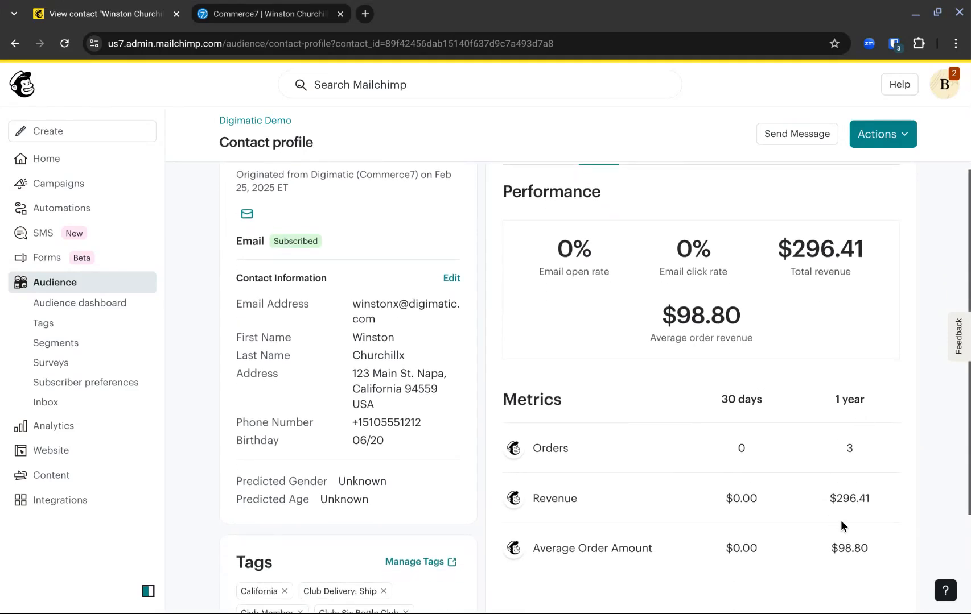
scroll(809, 488, up, 2)
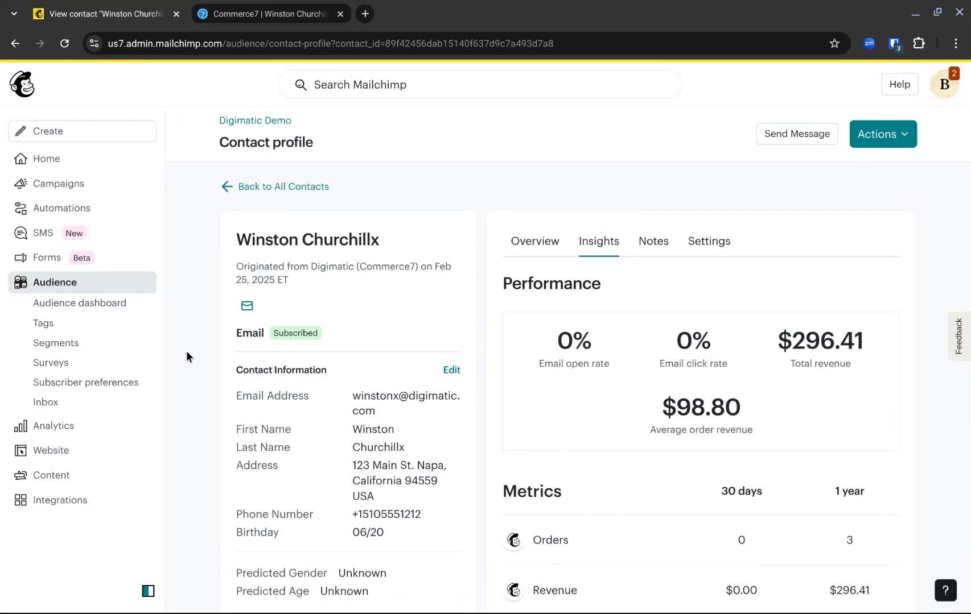
- Start a new audience segment with a Tags filter for contacts tagged Club Member
click(64, 344)
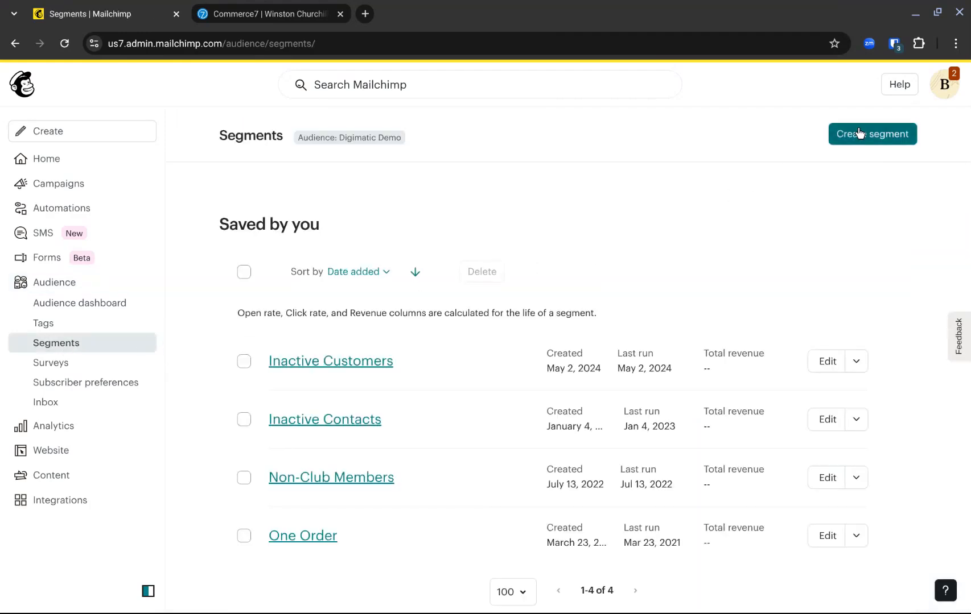
click(859, 133)
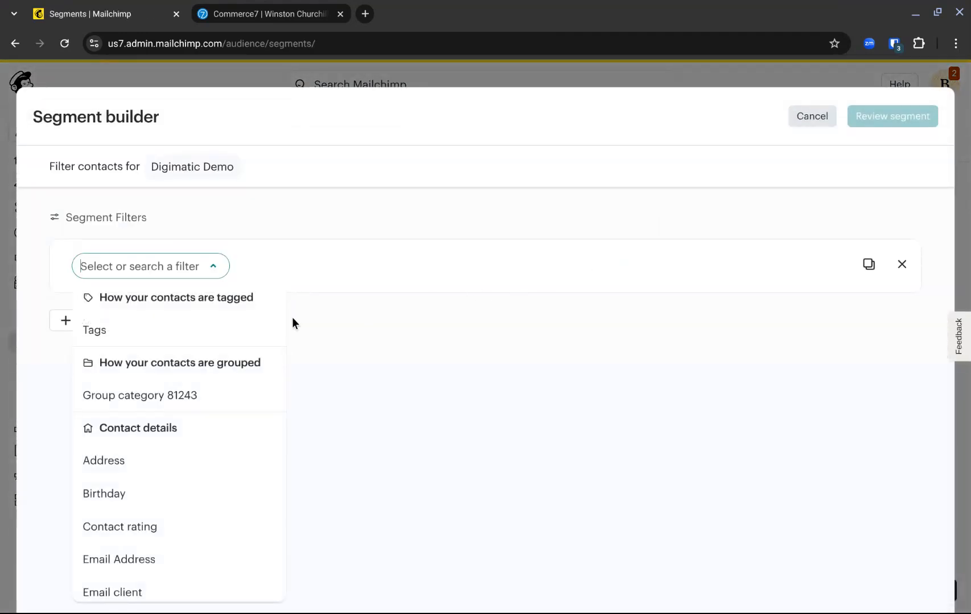
click(132, 336)
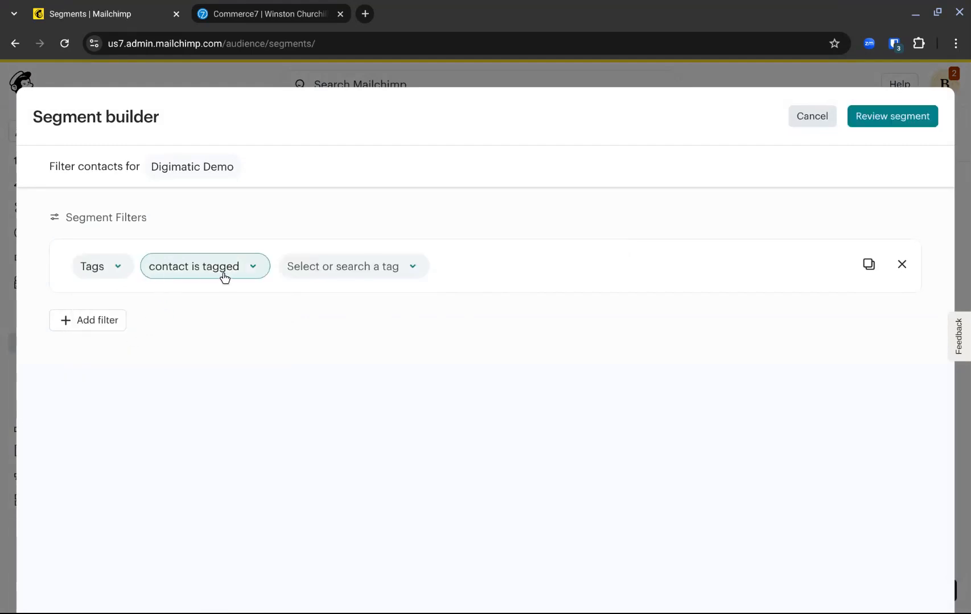
click(331, 270)
text(Club Member)
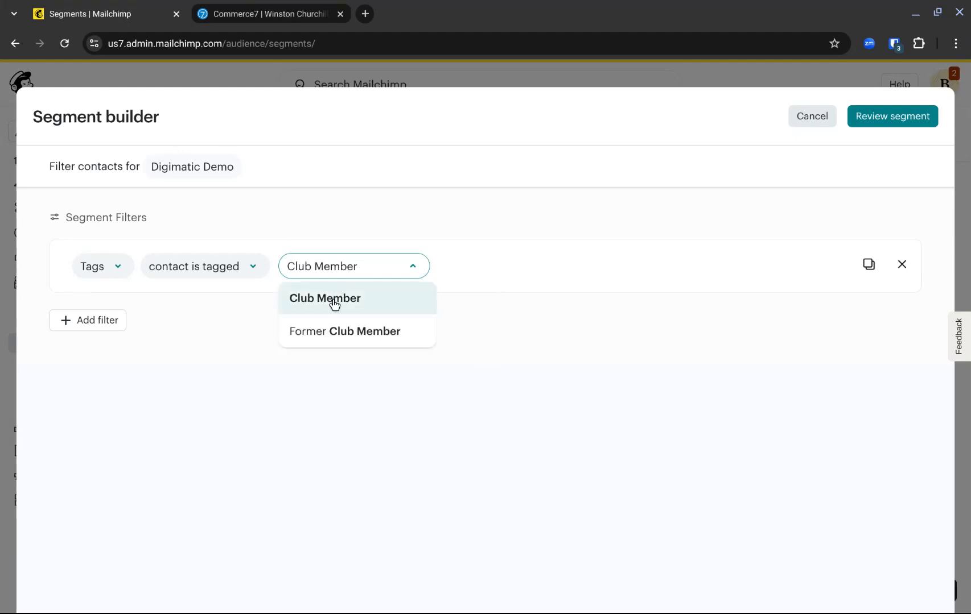
click(334, 306)
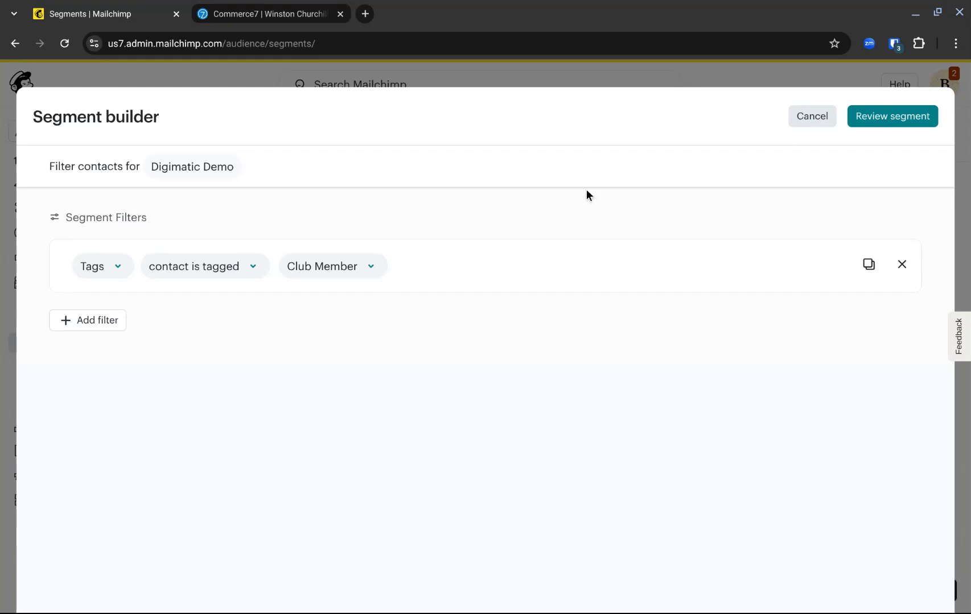
- Change the segment filter to Products purchased is 2015 Reserve Cabernet Sauvignon, and leave the segment builder without saving
click(238, 273)
click(119, 268)
scroll(267, 336, down, 3)
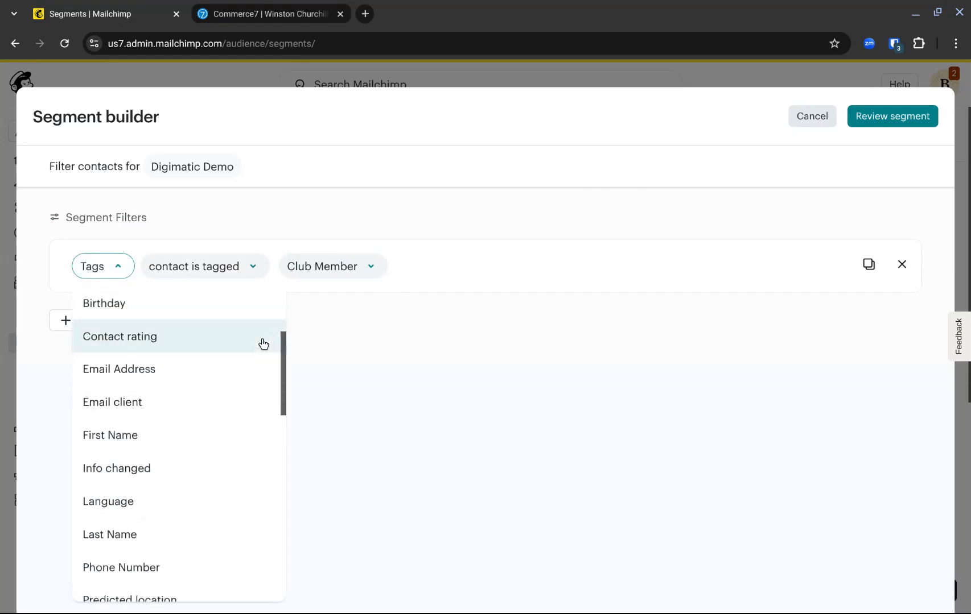
drag(281, 356, 271, 547)
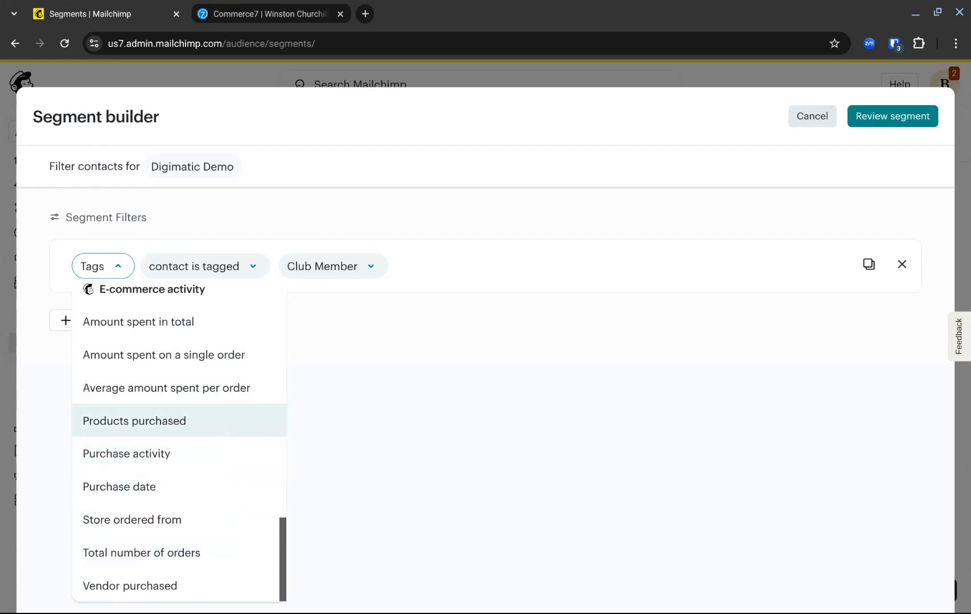
click(234, 424)
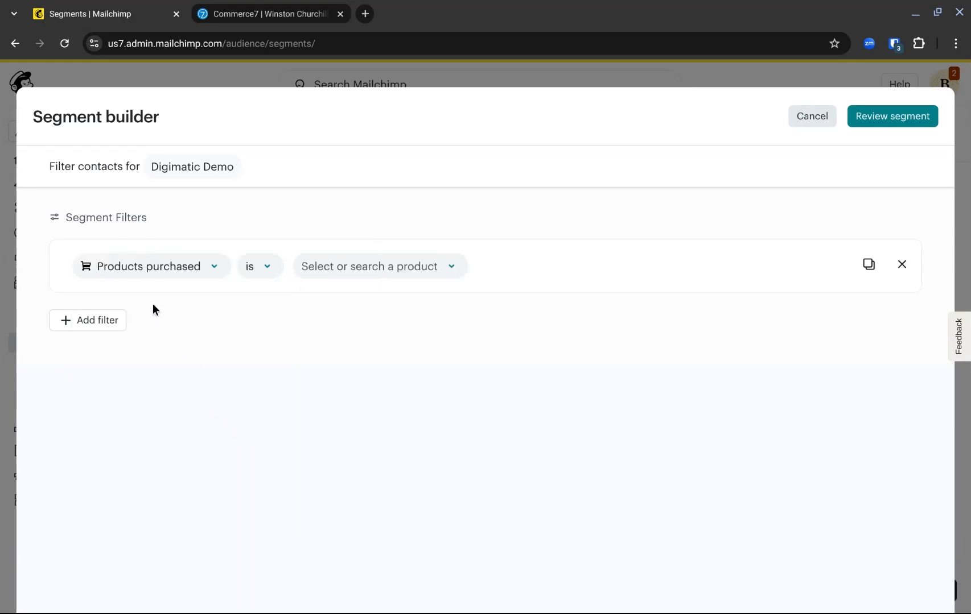
click(364, 272)
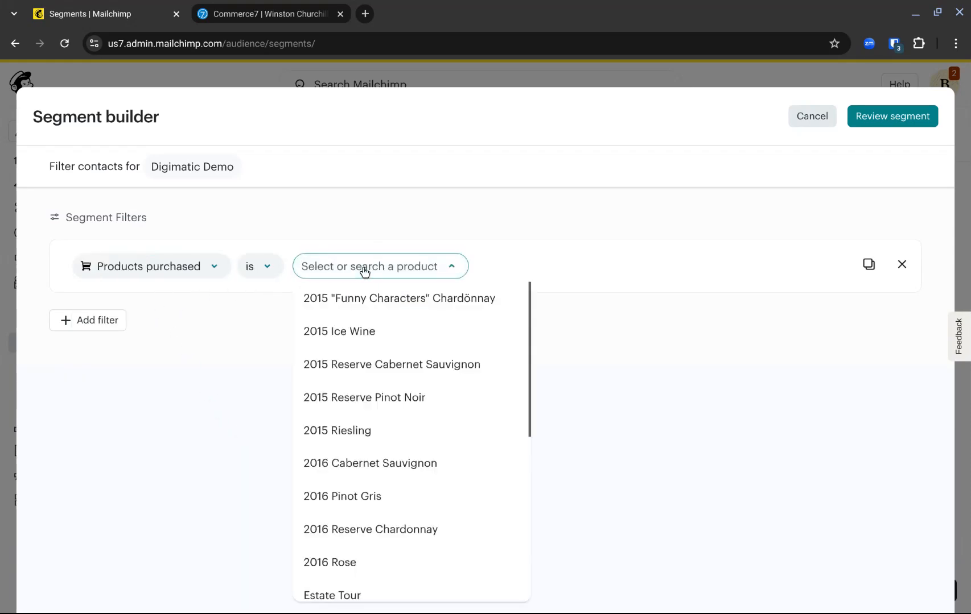
click(374, 365)
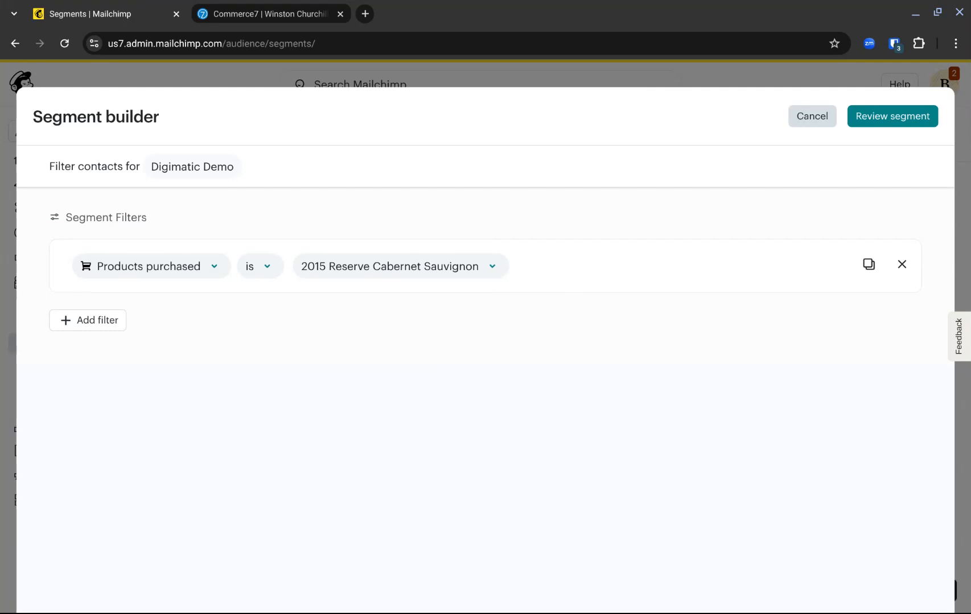
click(803, 122)
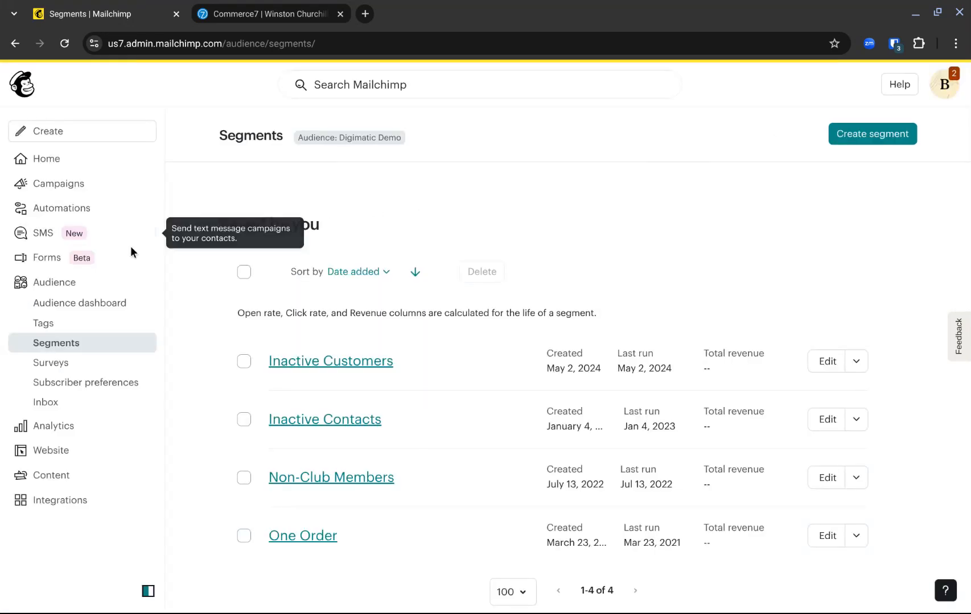
- Open the report of the Buy More Wine Please campaign and review its e-commerce order history
click(63, 189)
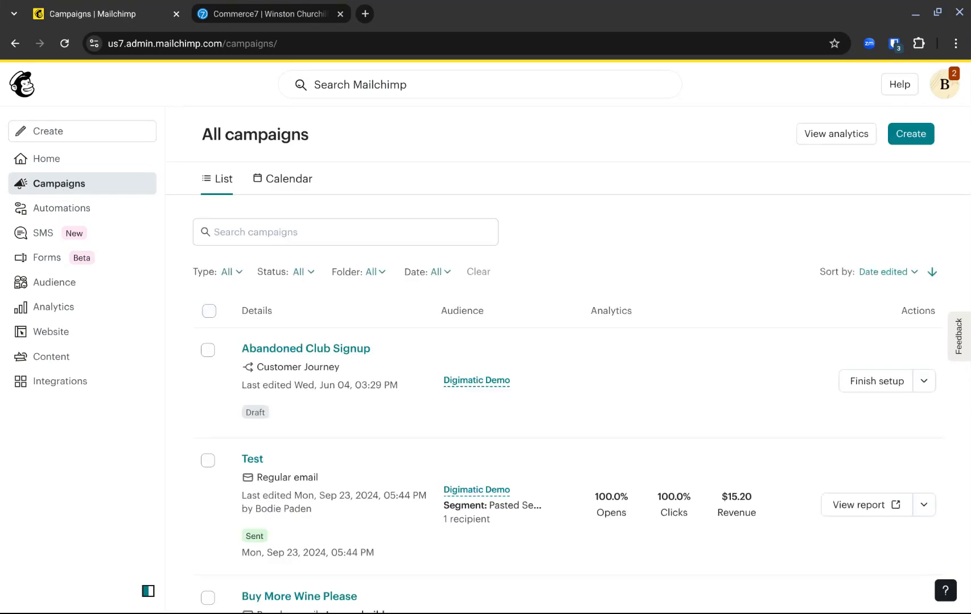
scroll(627, 477, down, 2)
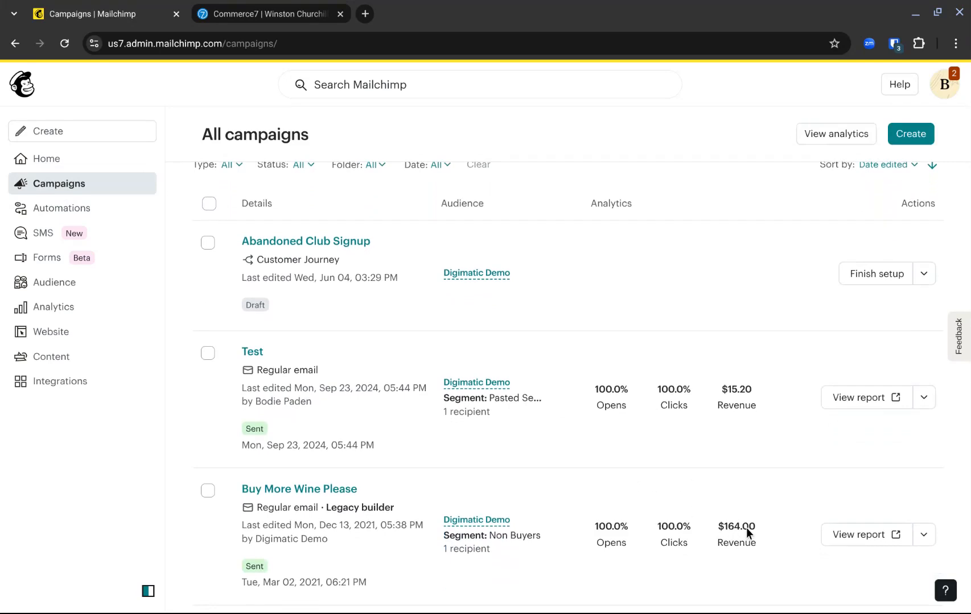
click(325, 491)
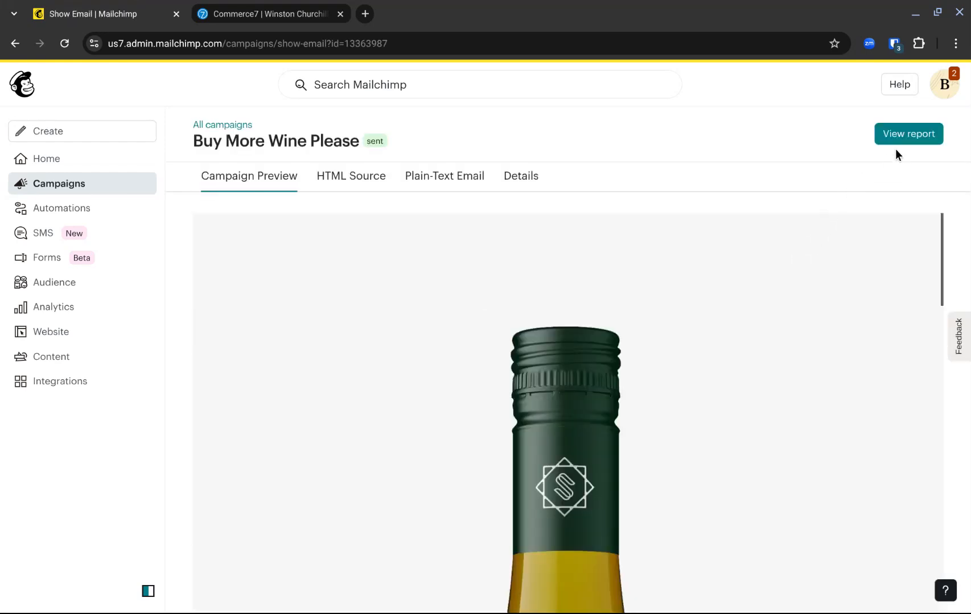
click(905, 137)
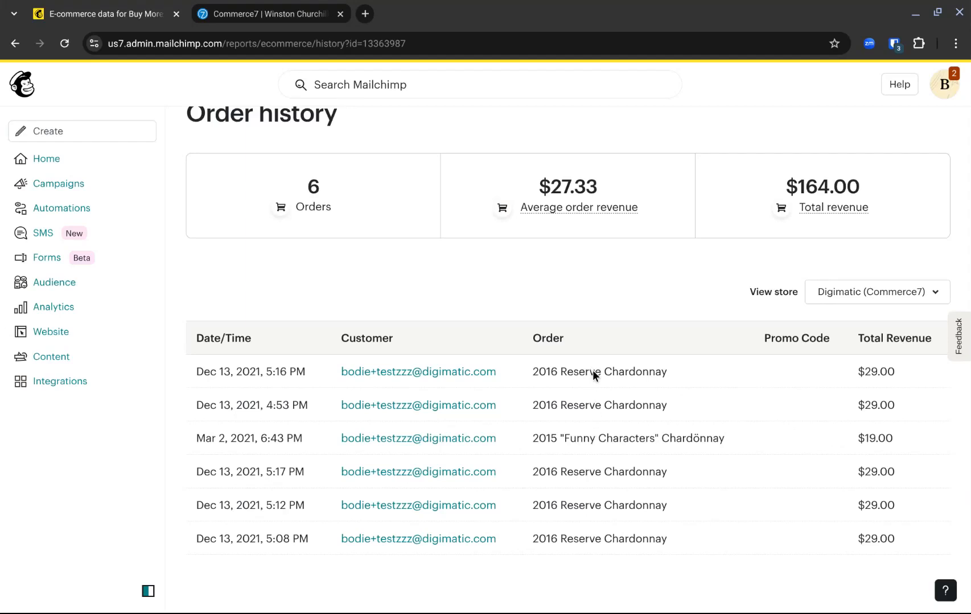
scroll(677, 523, up, 1)
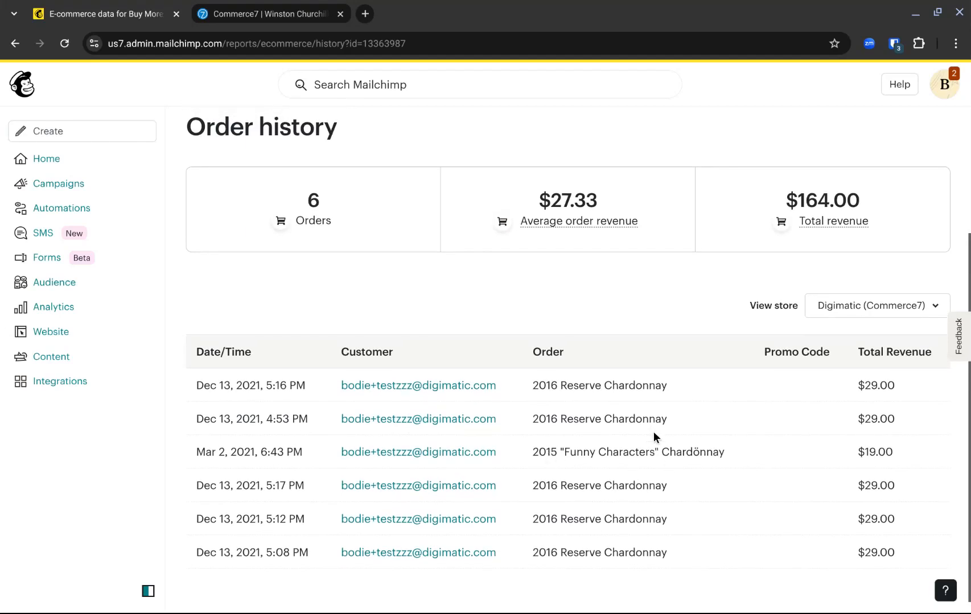
scroll(651, 470, up, 3)
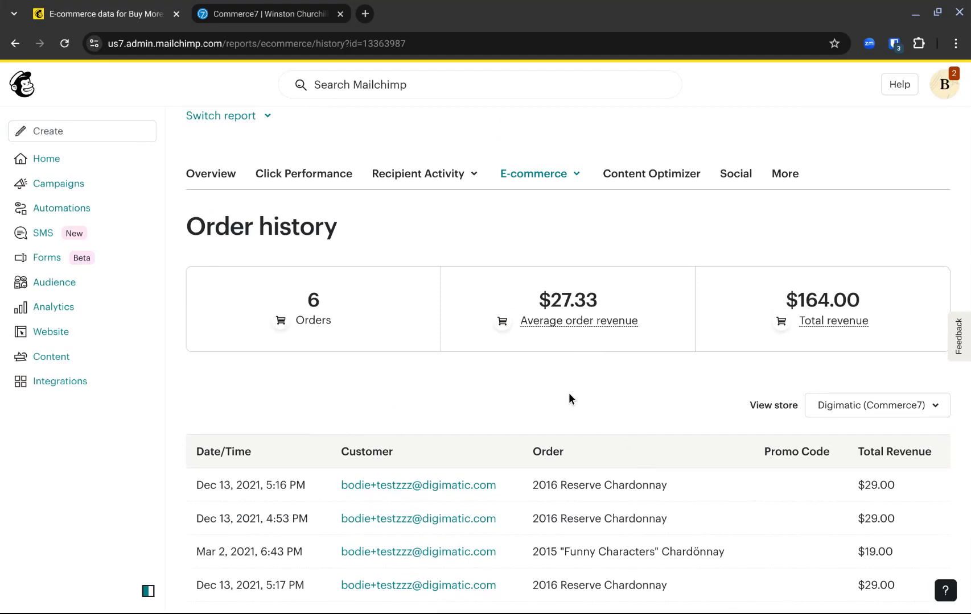
- Switch the campaign's e-commerce report to product activity and review the products sold from the campaign
scroll(569, 393, up, 2)
click(577, 250)
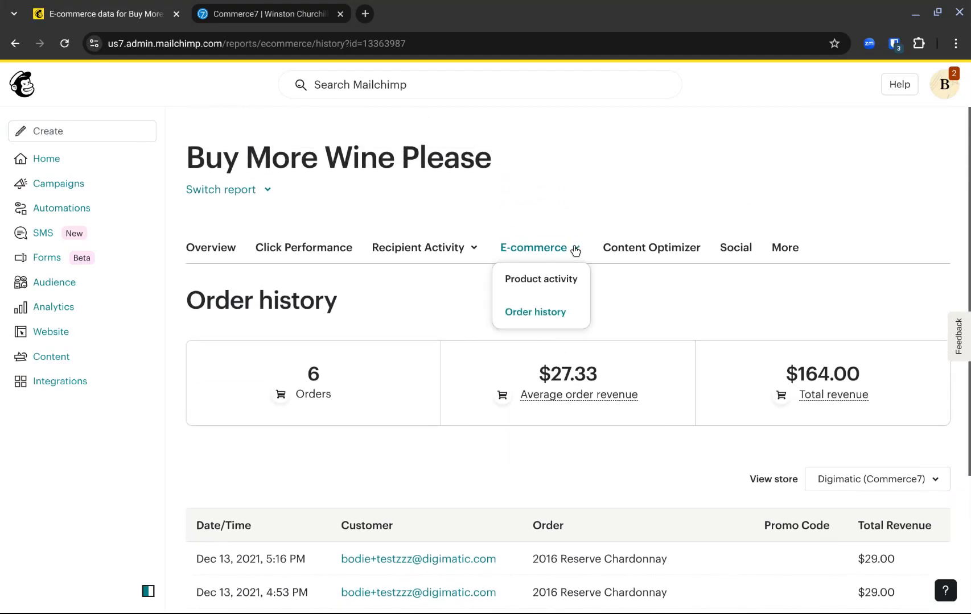
click(555, 278)
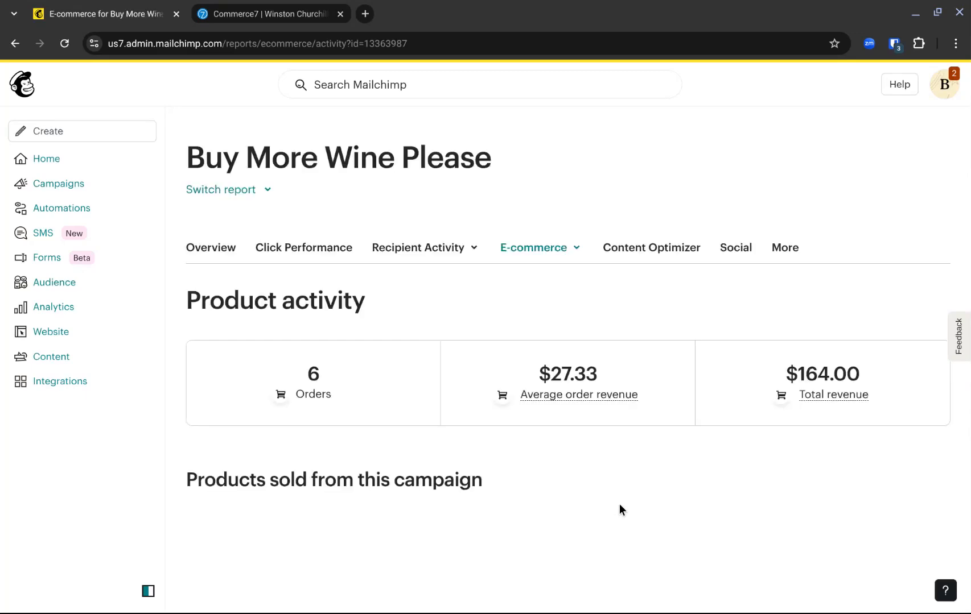
scroll(621, 515, down, 1)
scroll(620, 517, down, 2)
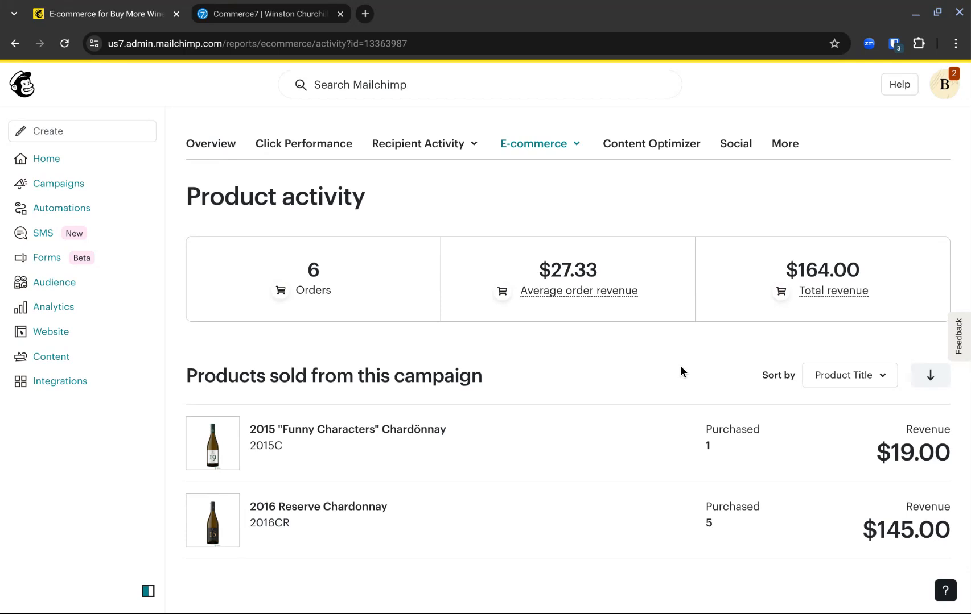
mouse_move(528, 269)
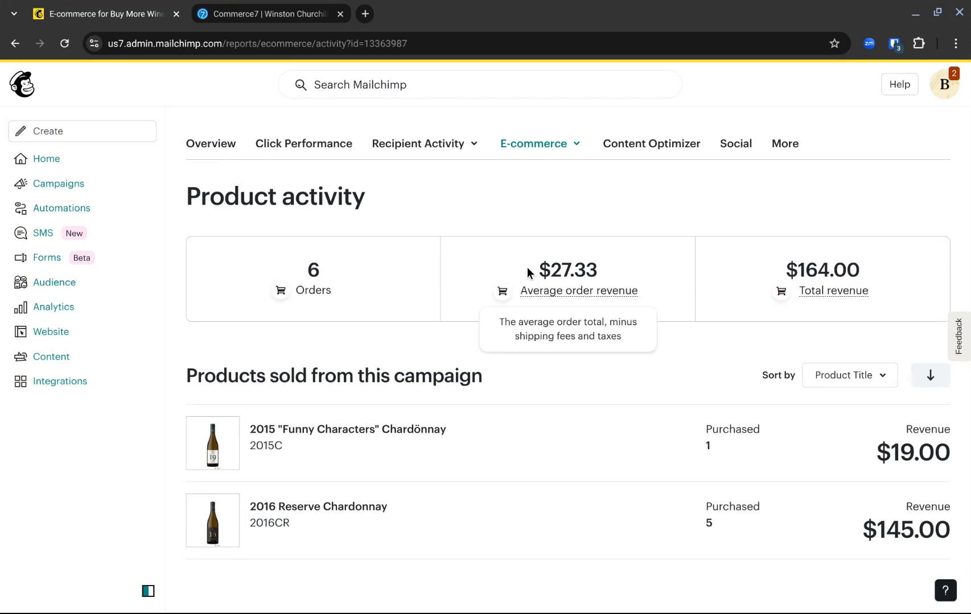
- Create a customer journey from the pre-built Abandoned cart series for the Digimatic Demo audience
click(54, 208)
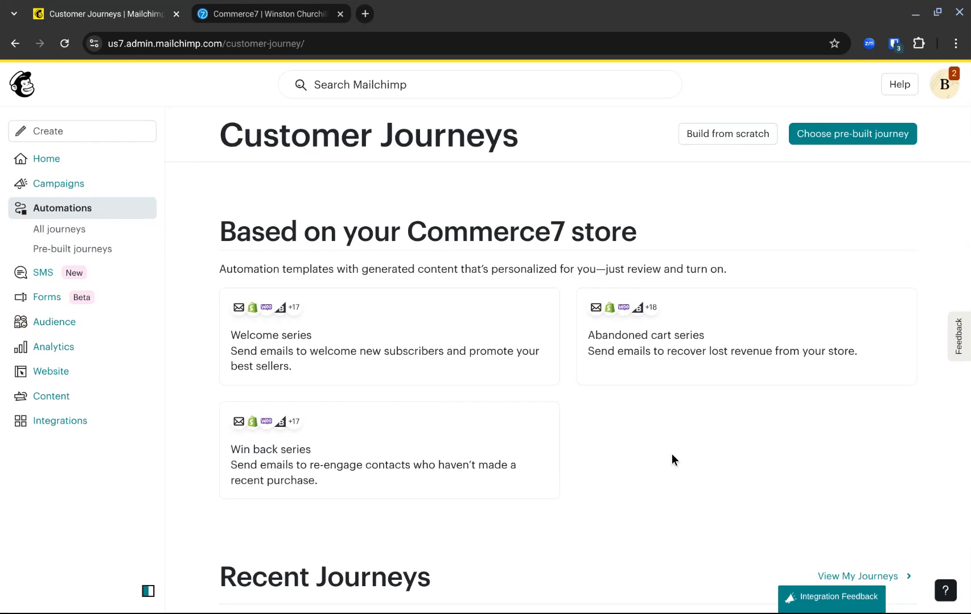
click(691, 352)
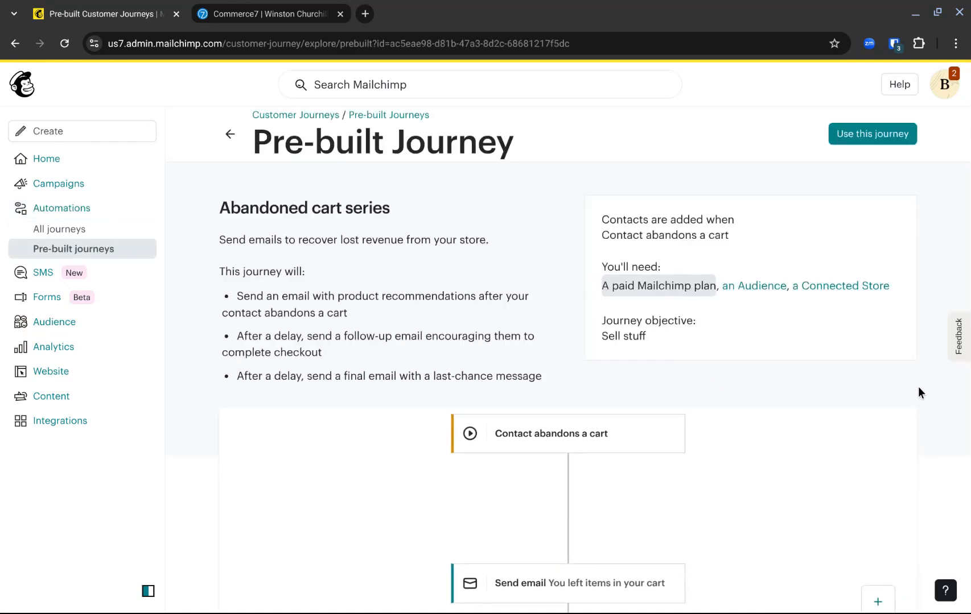
scroll(931, 474, down, 3)
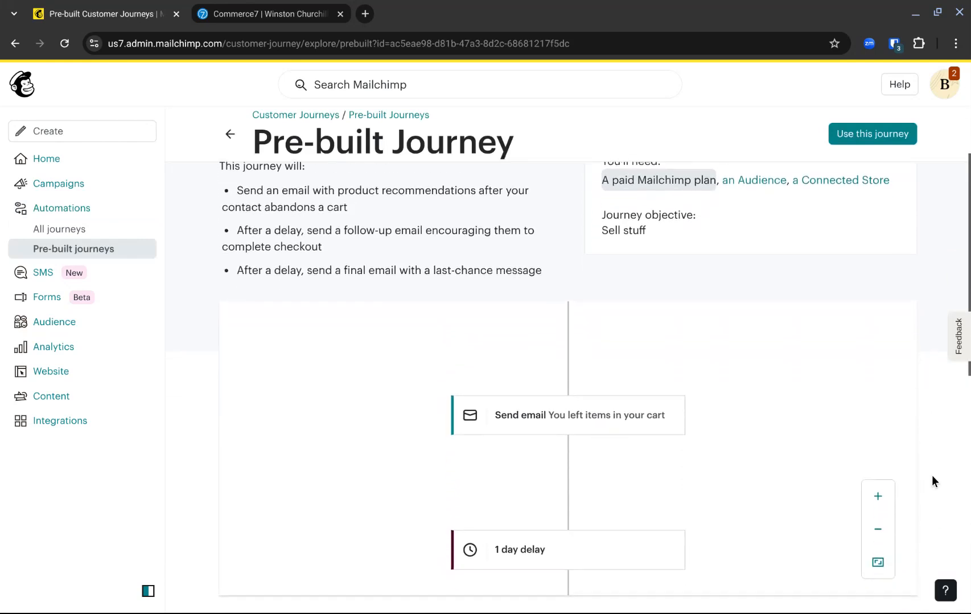
click(860, 134)
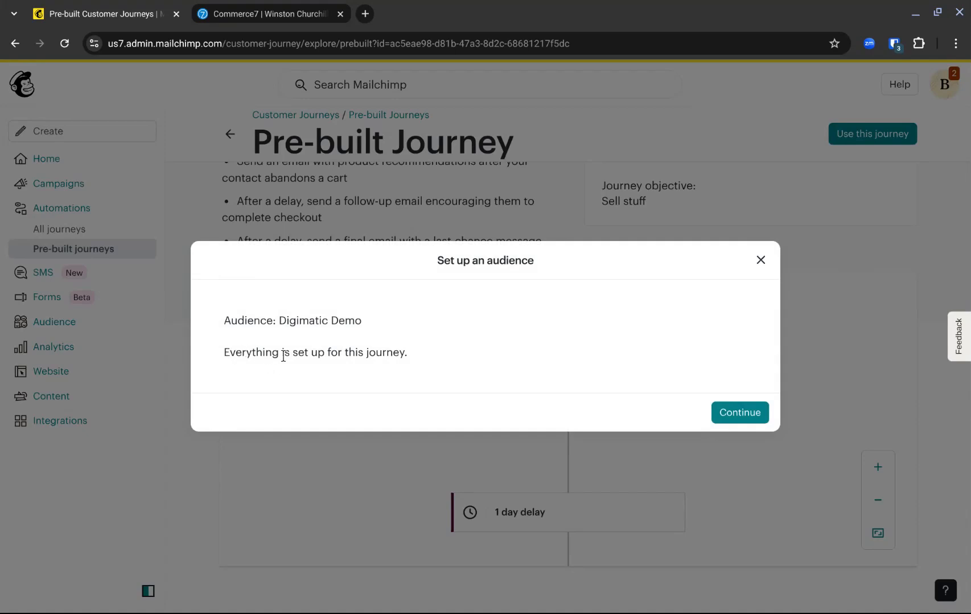
click(734, 420)
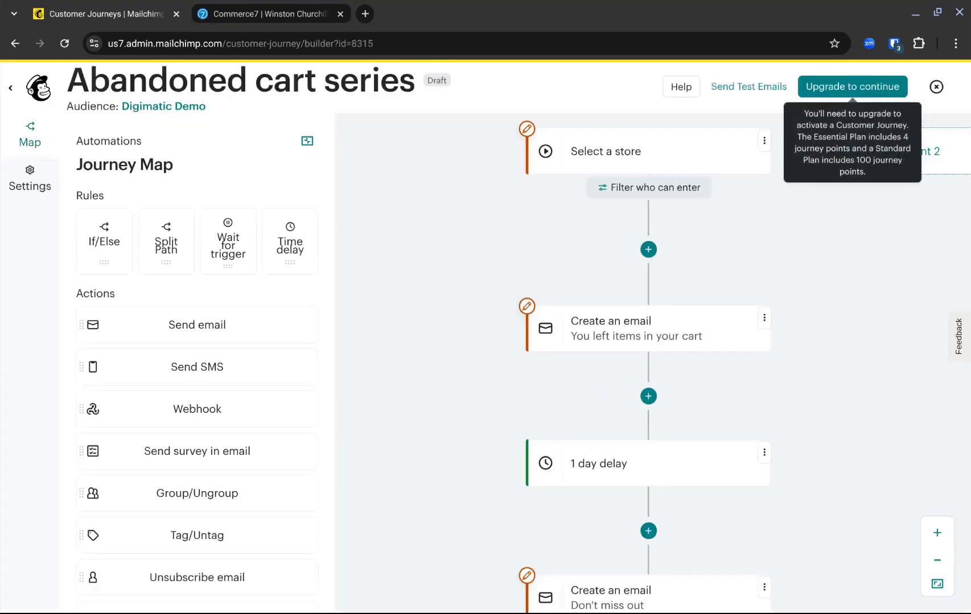
- Set the journey's starting point to carts abandoned in the Digimatic (Commerce7) store with any products and a 1-hour wait, and save it
click(634, 147)
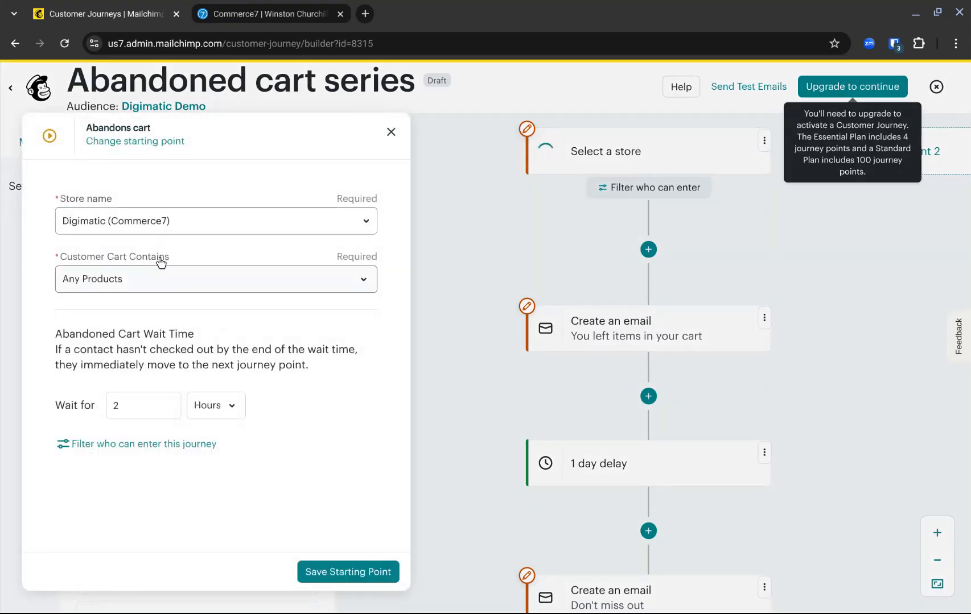
click(102, 405)
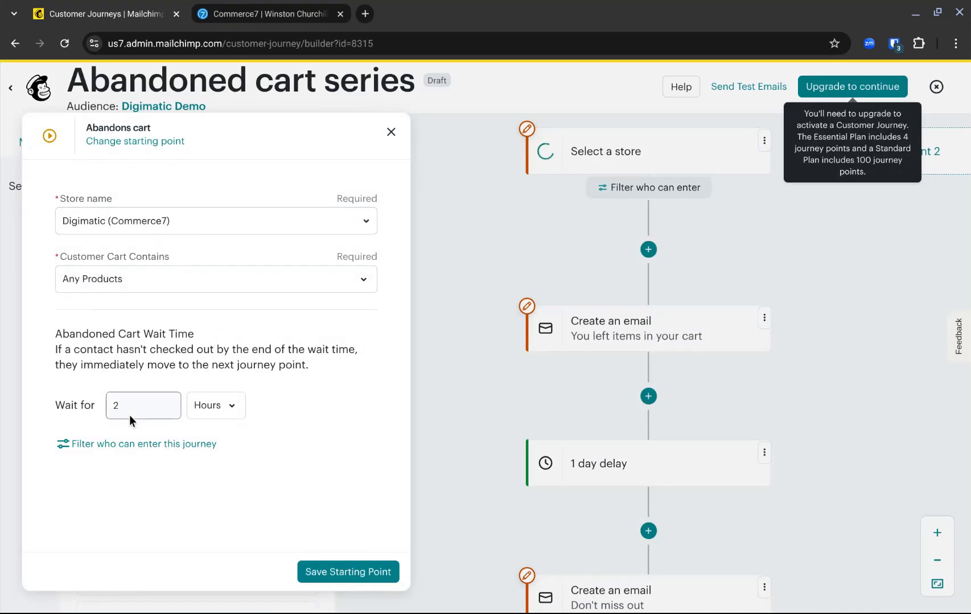
text(1)
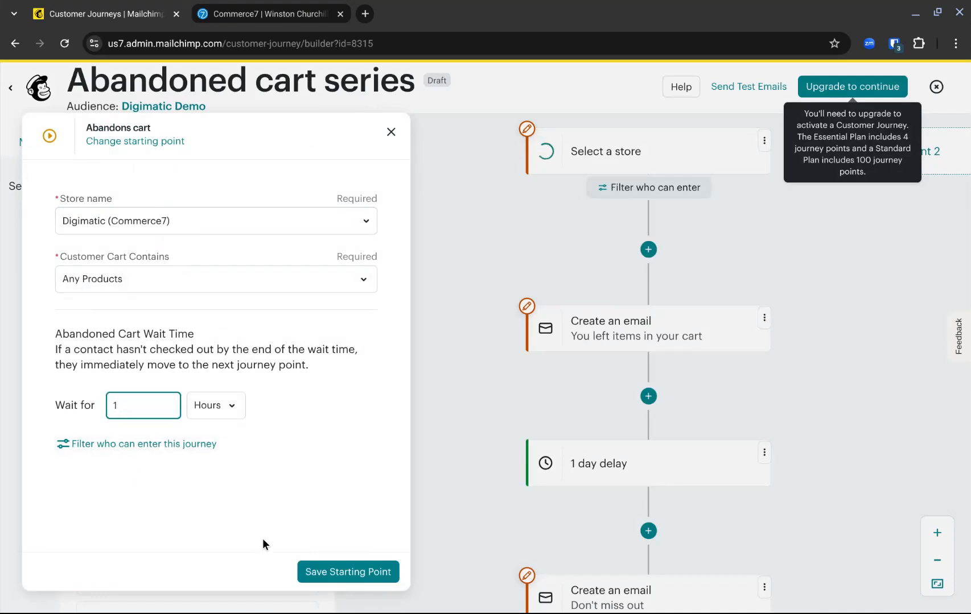
click(370, 574)
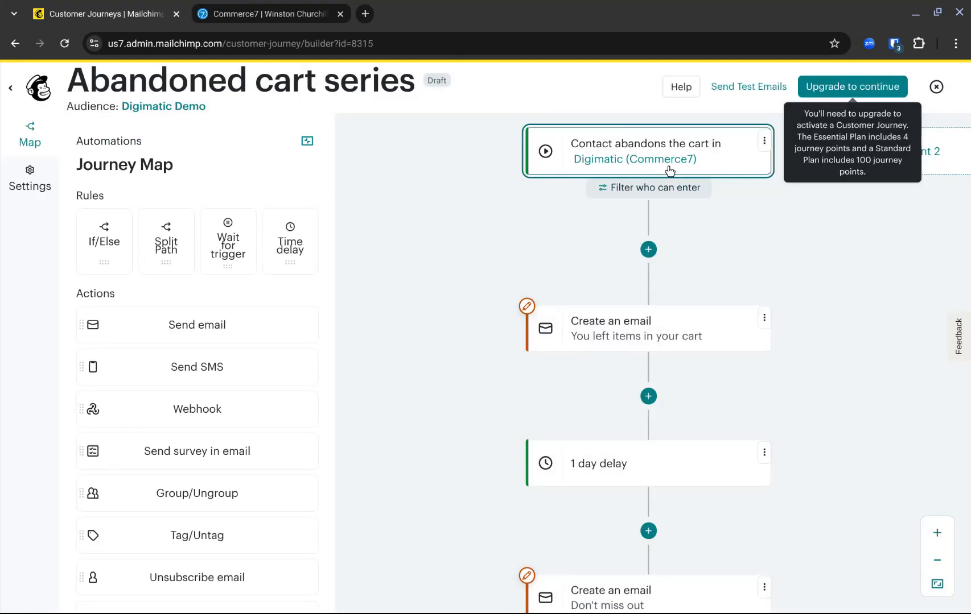
- Design the first journey email, You left items in your cart, preview its cart products, and save it back to the journey
click(619, 336)
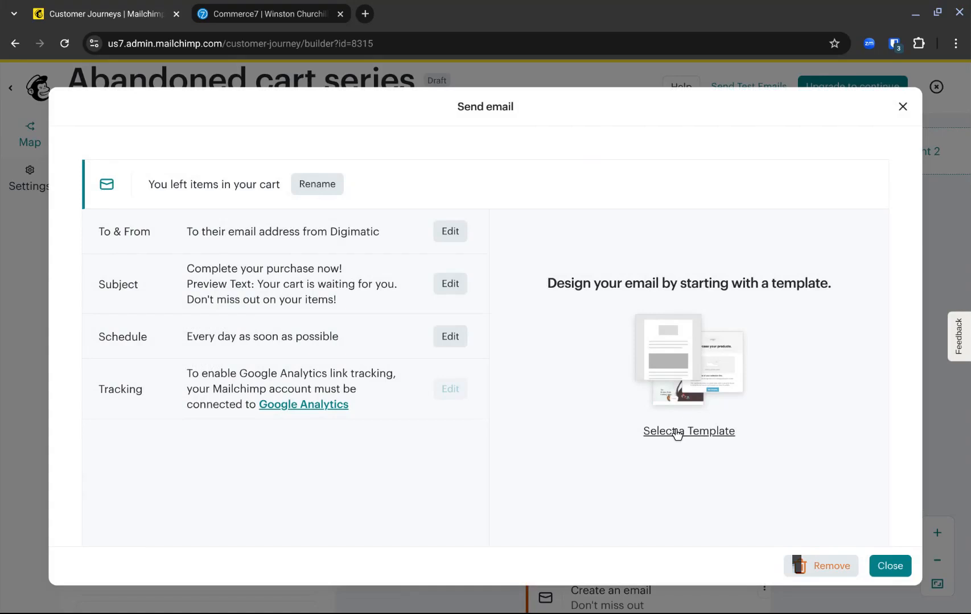
click(676, 433)
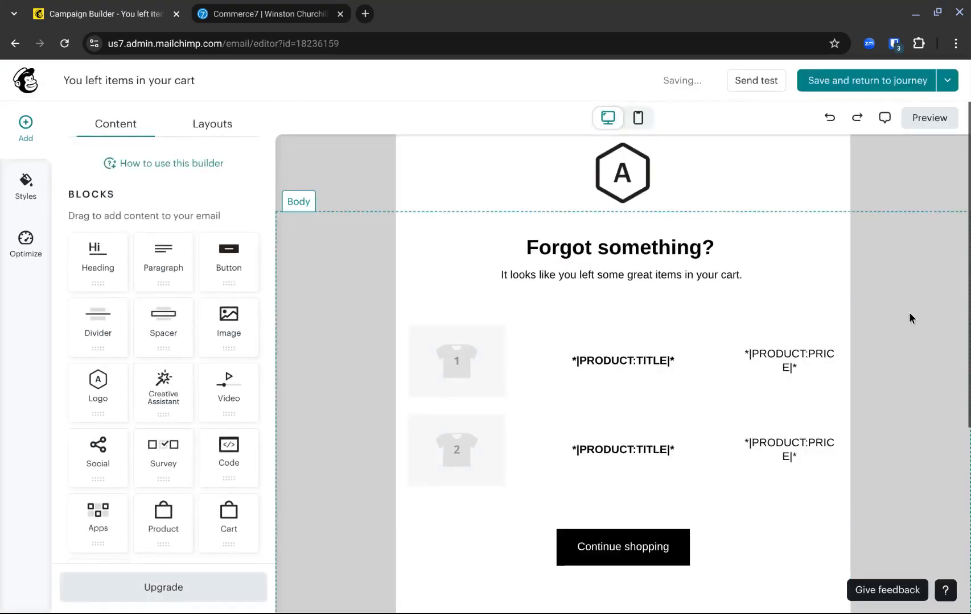
click(927, 120)
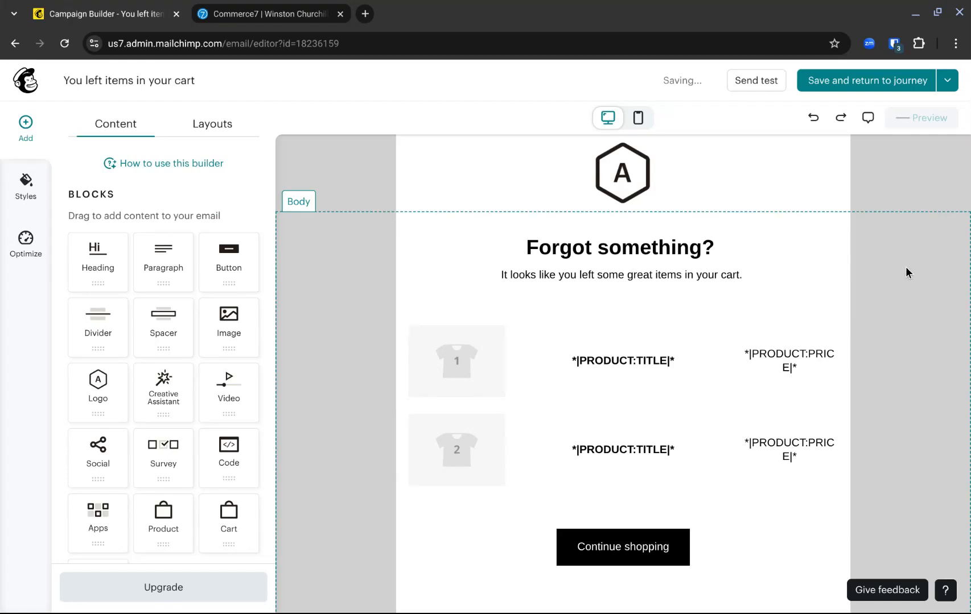
scroll(626, 349, down, 3)
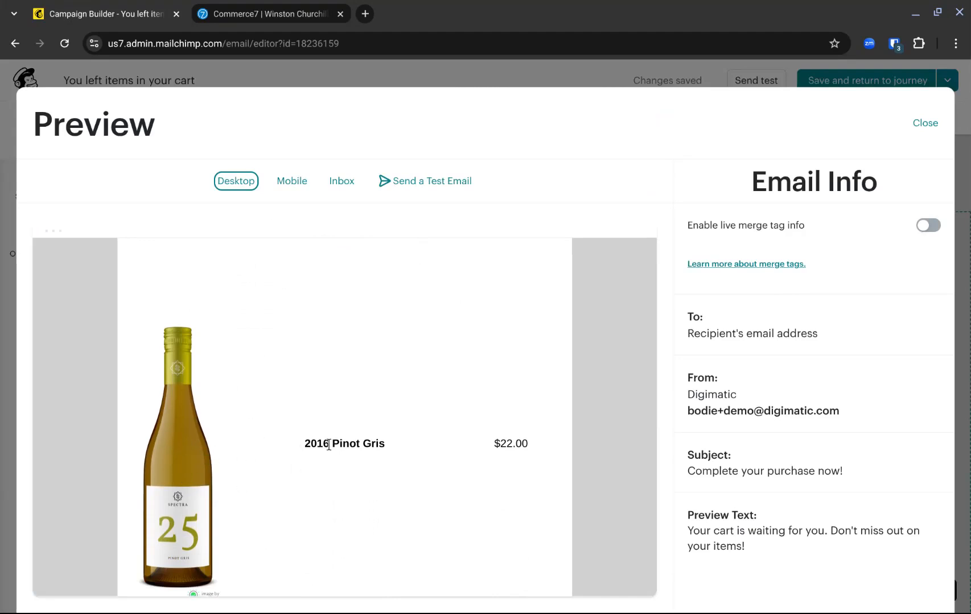
click(927, 126)
click(862, 85)
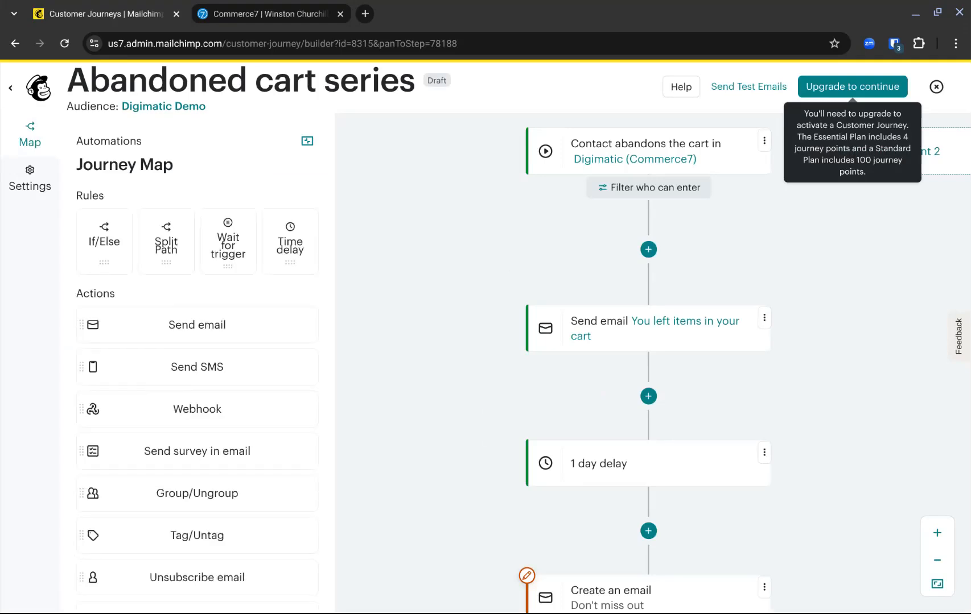
- Review the remaining delays and emails in the Abandoned cart series, and save and close the journey
drag(824, 537, 775, 245)
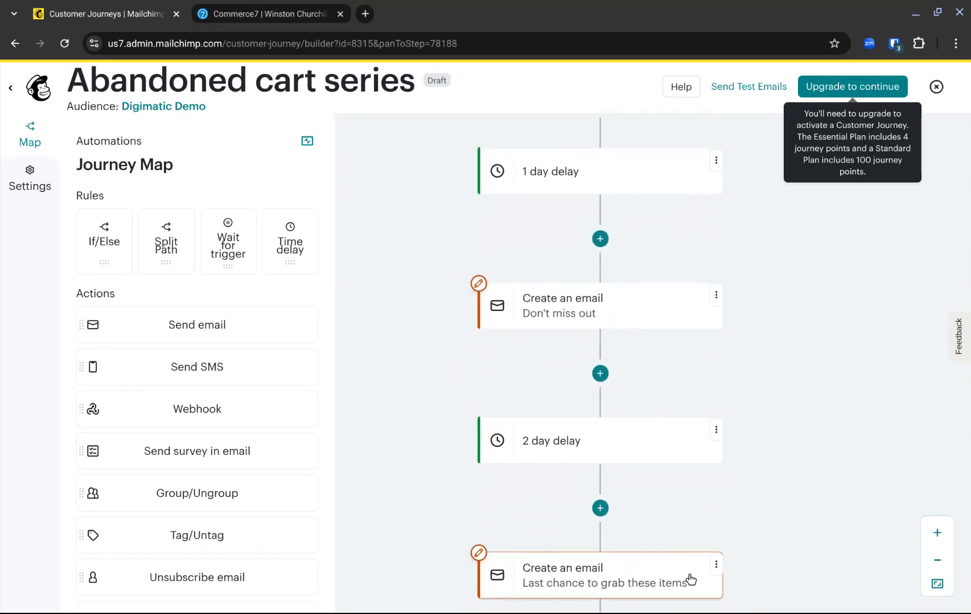
drag(799, 298, 802, 587)
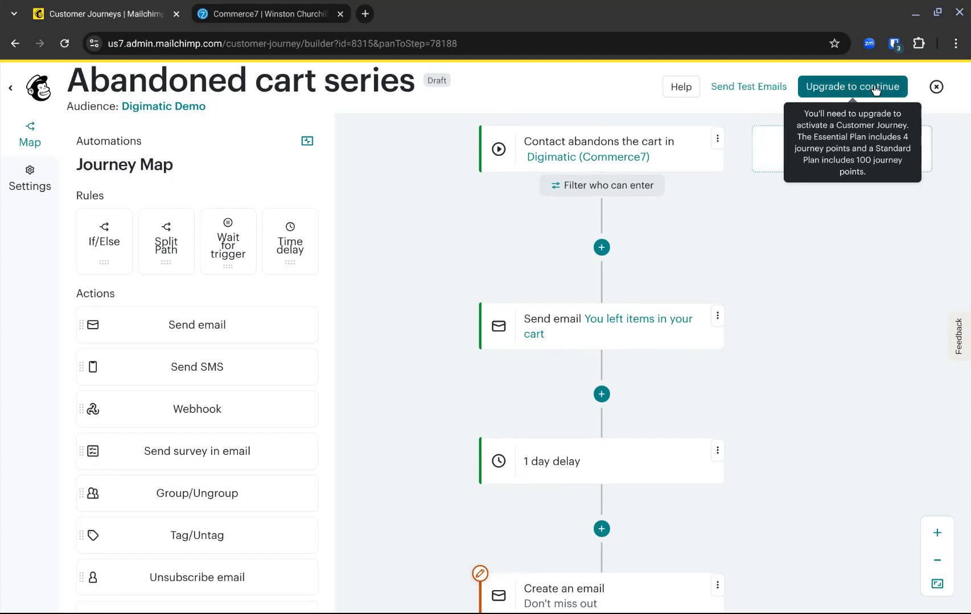
click(935, 88)
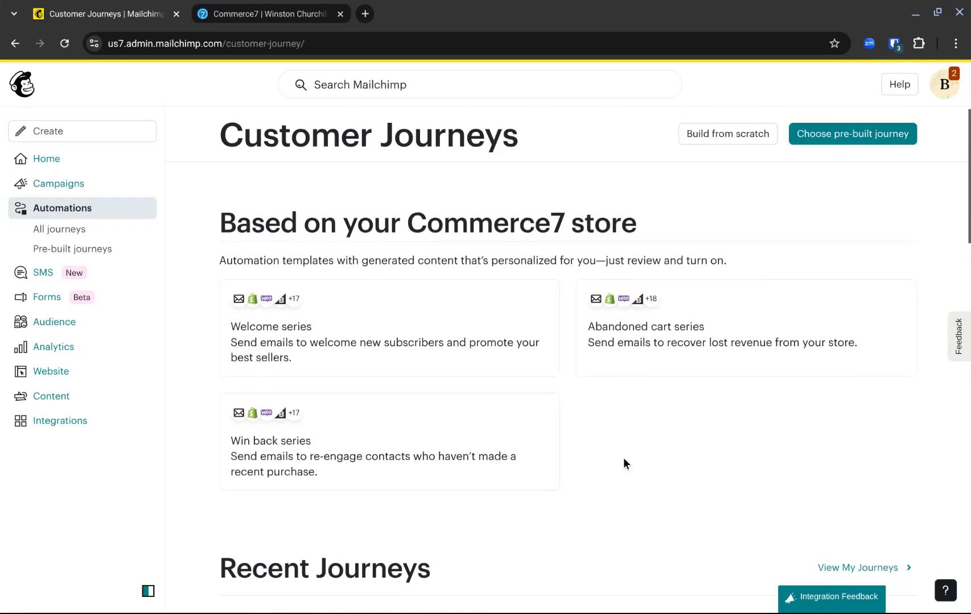
- Create a customer journey from scratch named Abandoned Club Signup and proceed to choosing its starting point
scroll(624, 462, down, 1)
scroll(624, 464, up, 1)
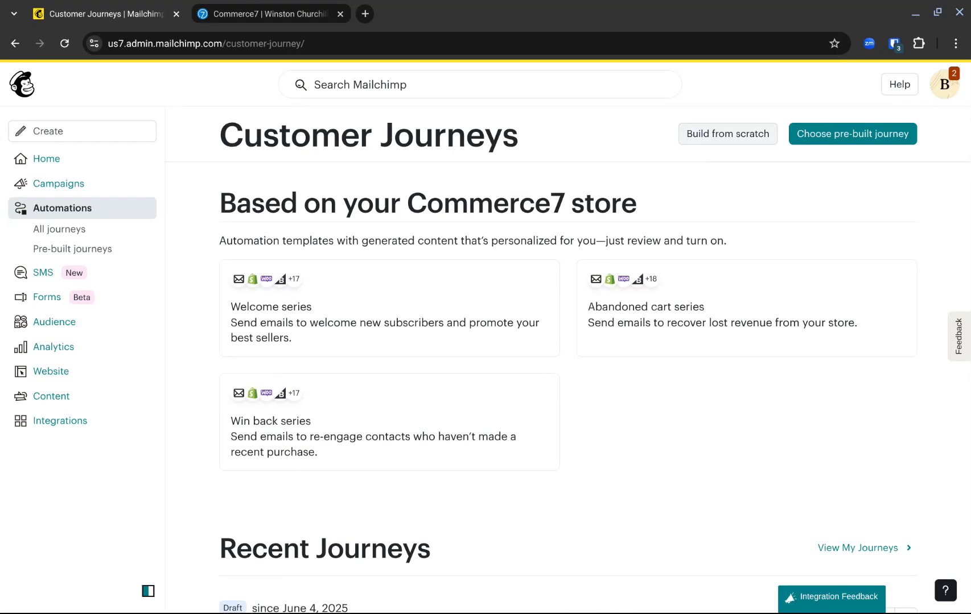
click(727, 134)
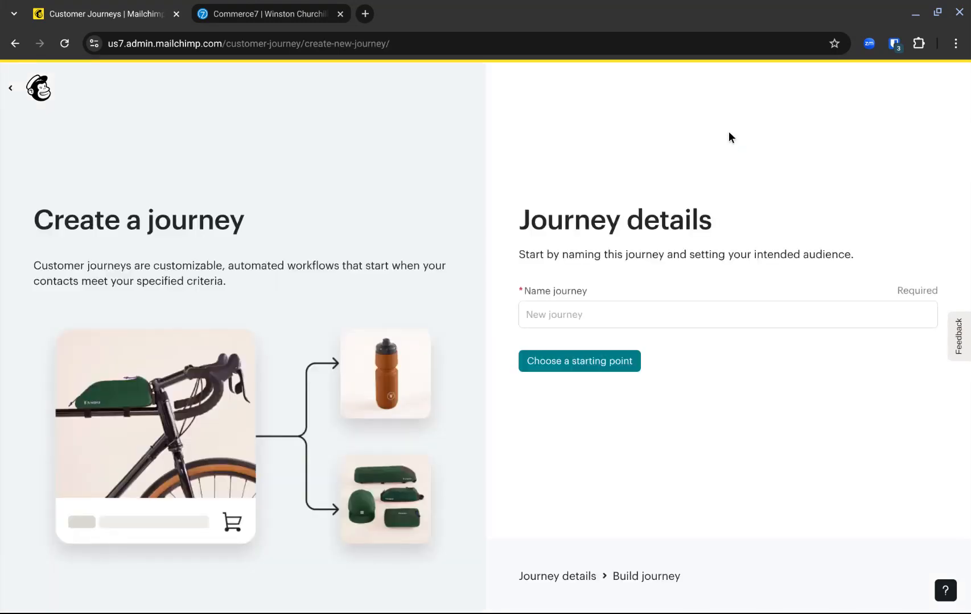
click(664, 314)
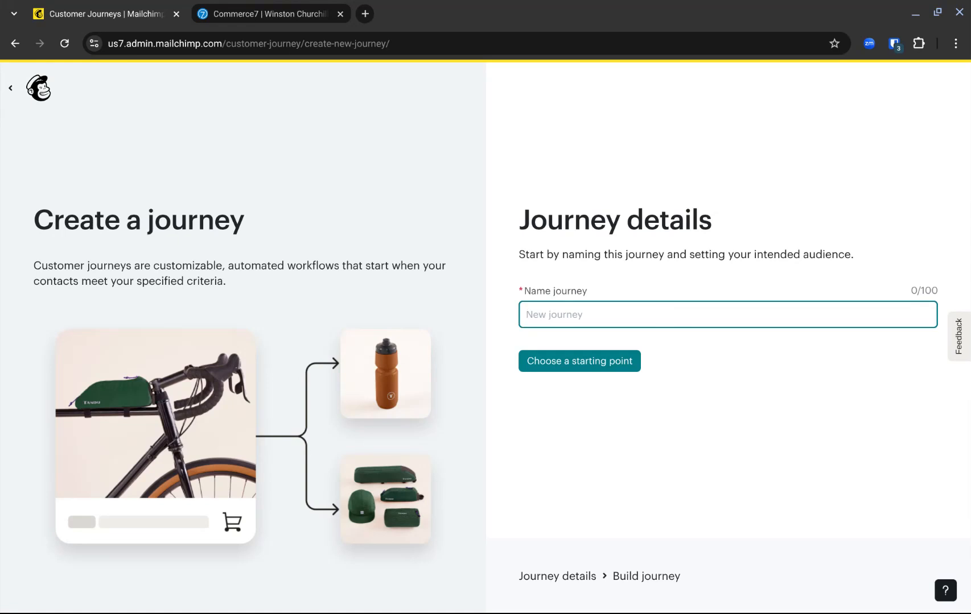
text(Abandoned Club Signup)
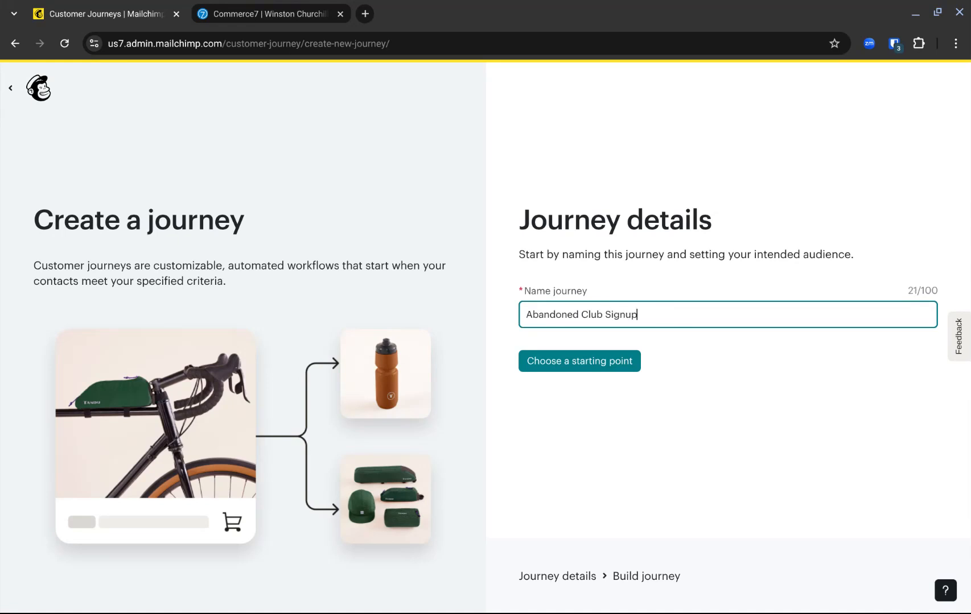
click(568, 368)
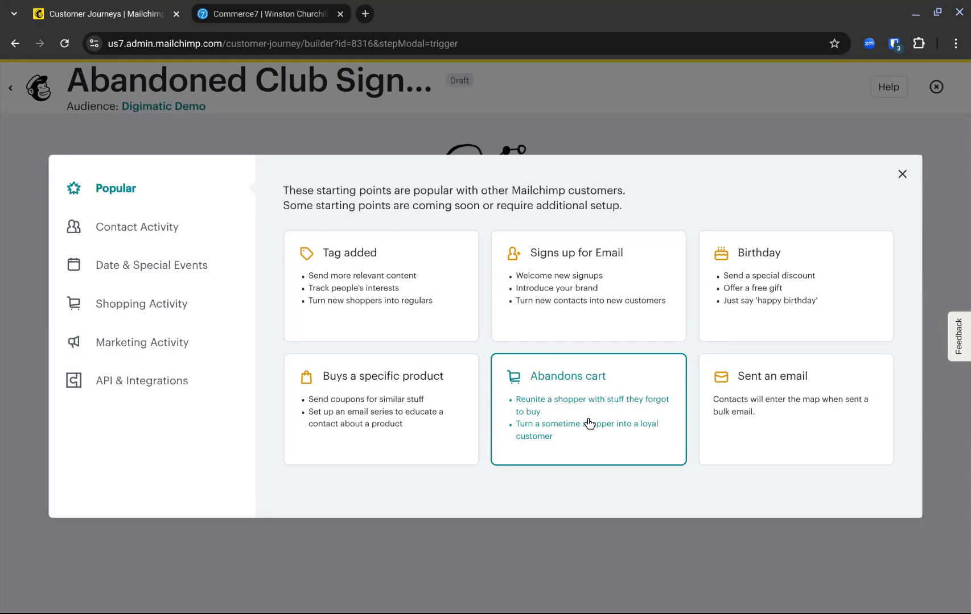
- Set the journey's starting point to the Event API event started_club_signup and save it
click(146, 380)
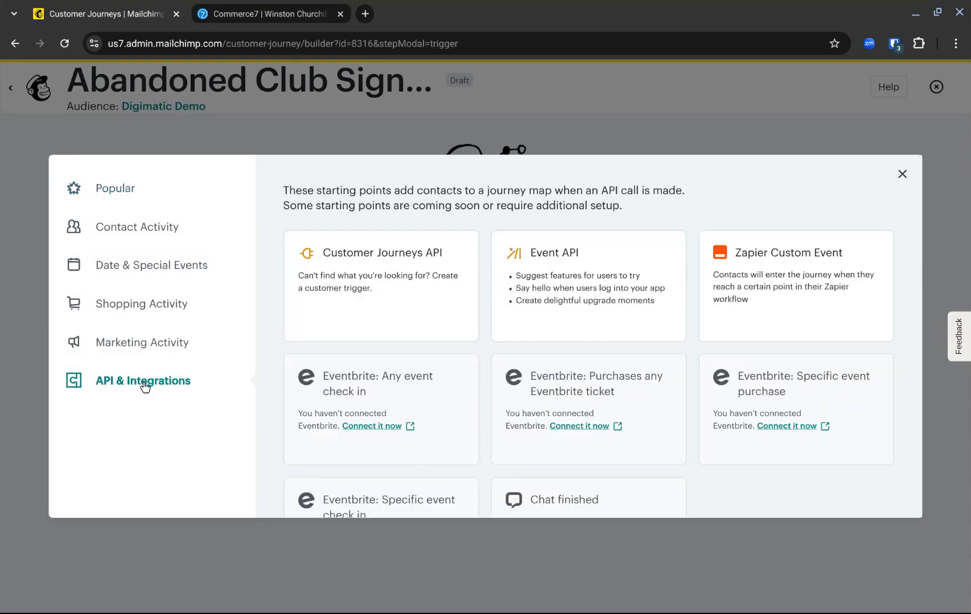
click(565, 278)
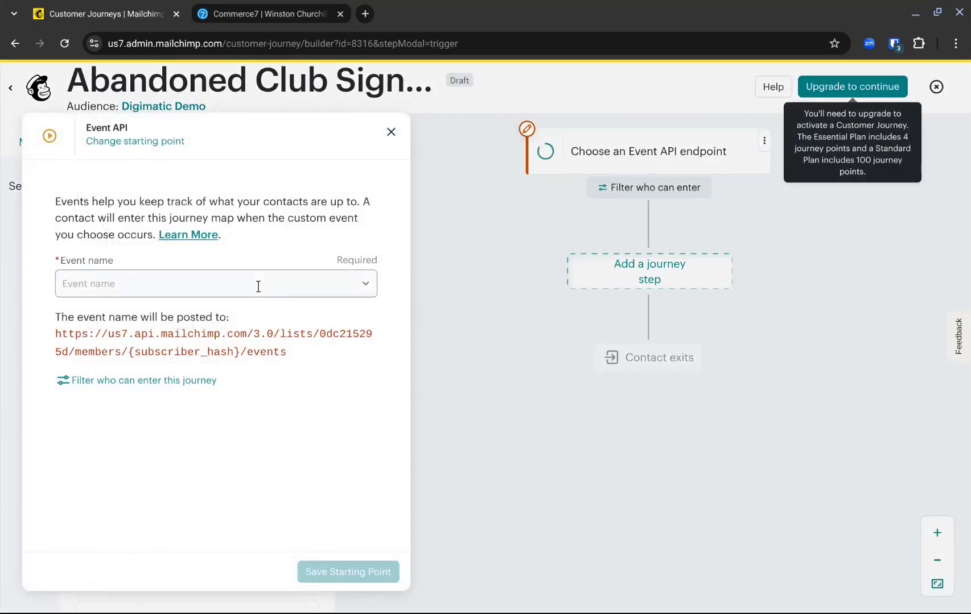
click(373, 283)
click(205, 312)
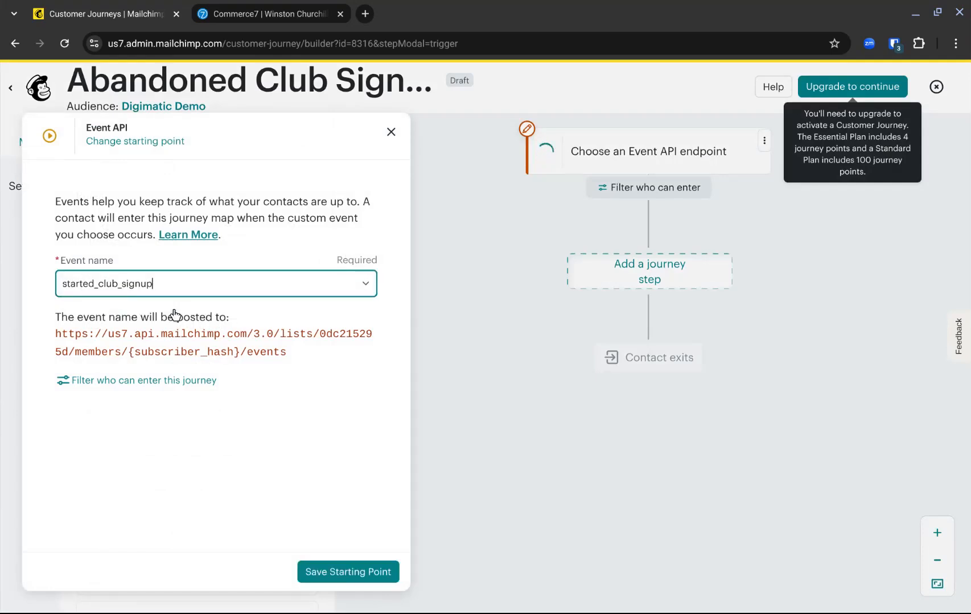
click(343, 573)
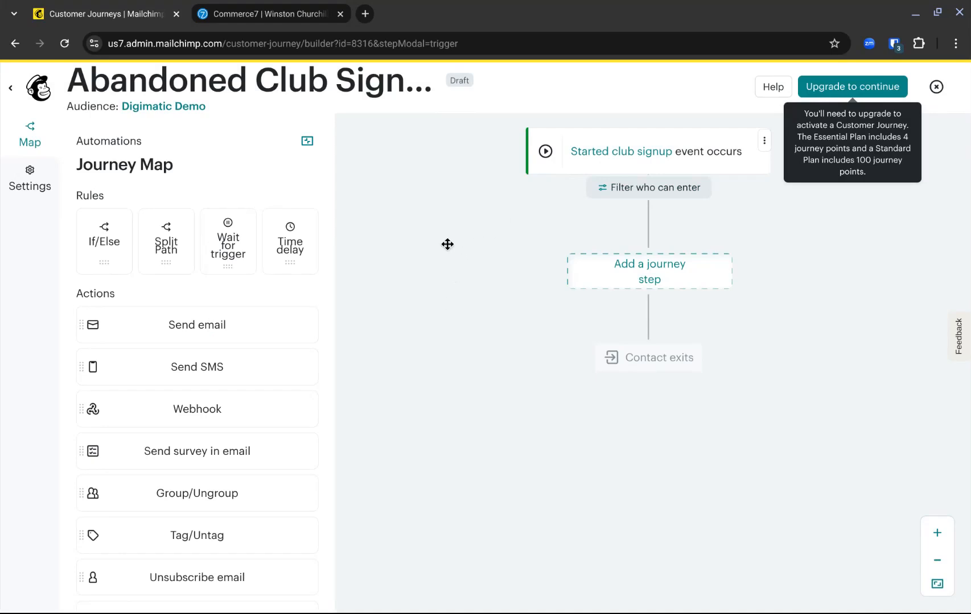
- Add a time delay of 1 hour after the journey's starting point and save it
drag(295, 243, 613, 273)
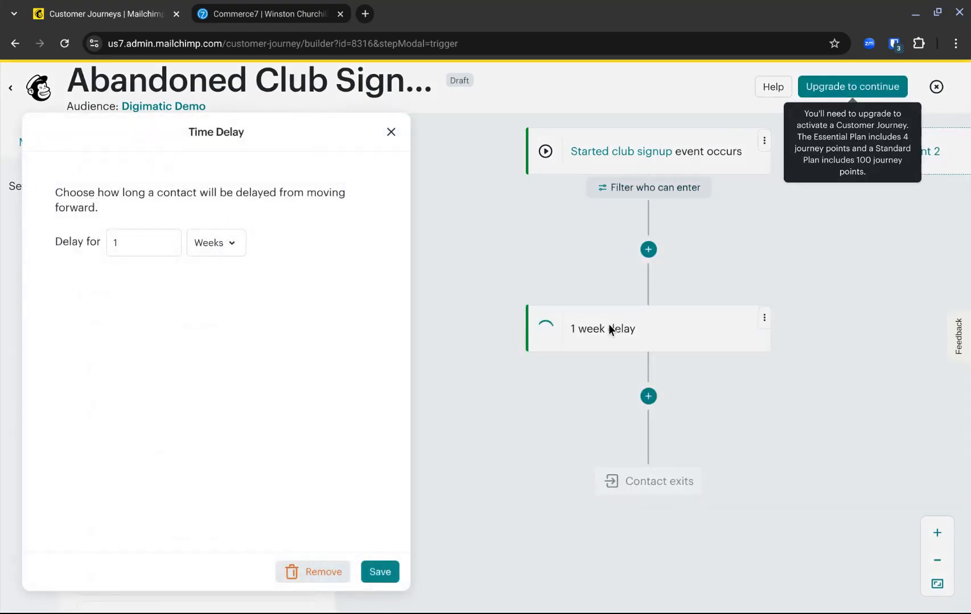
click(212, 243)
click(217, 268)
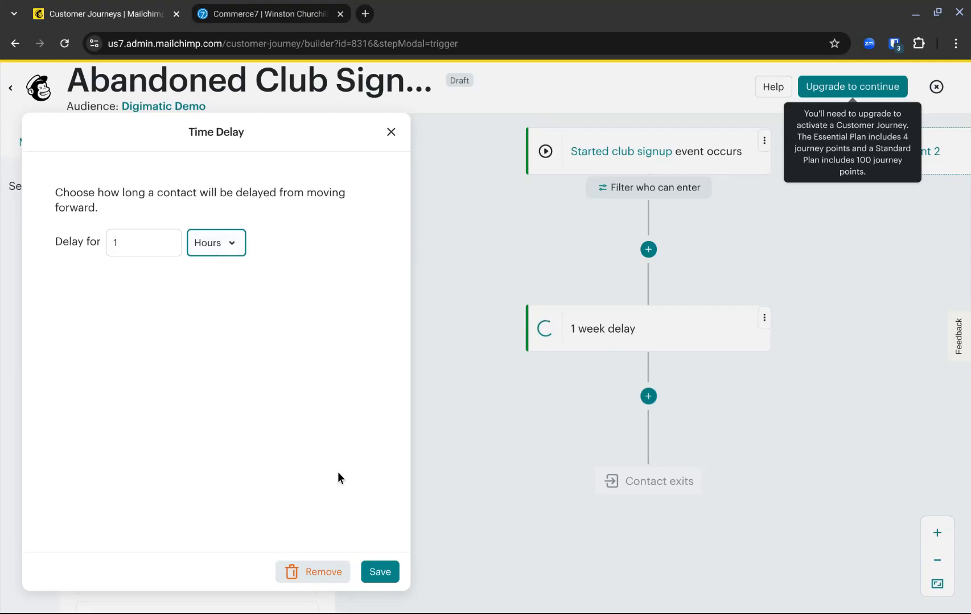
click(380, 574)
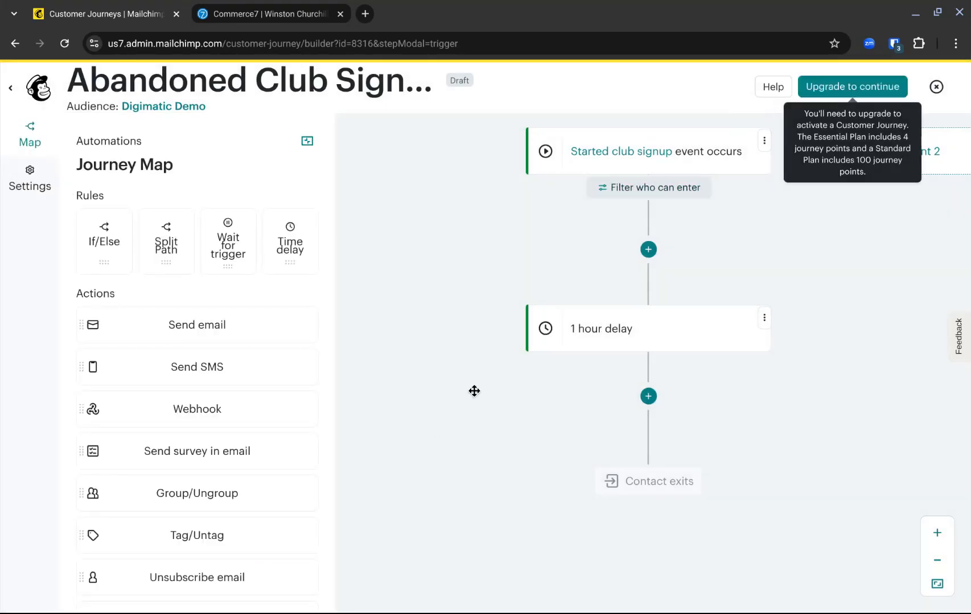
- Add an If/Else rule after the 1 hour delay that checks whether the contact is tagged Club Member
drag(107, 242, 118, 252)
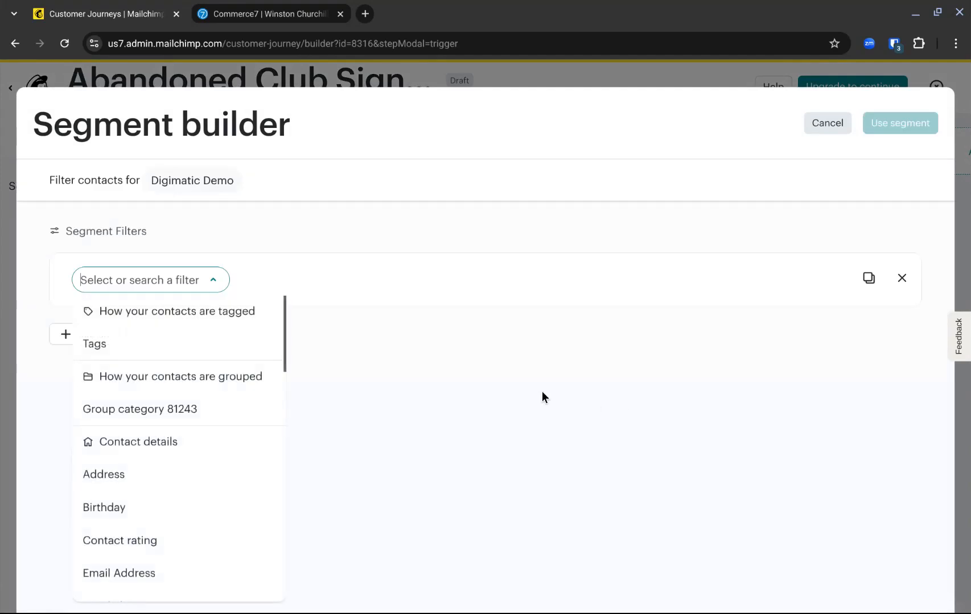
click(204, 341)
click(343, 289)
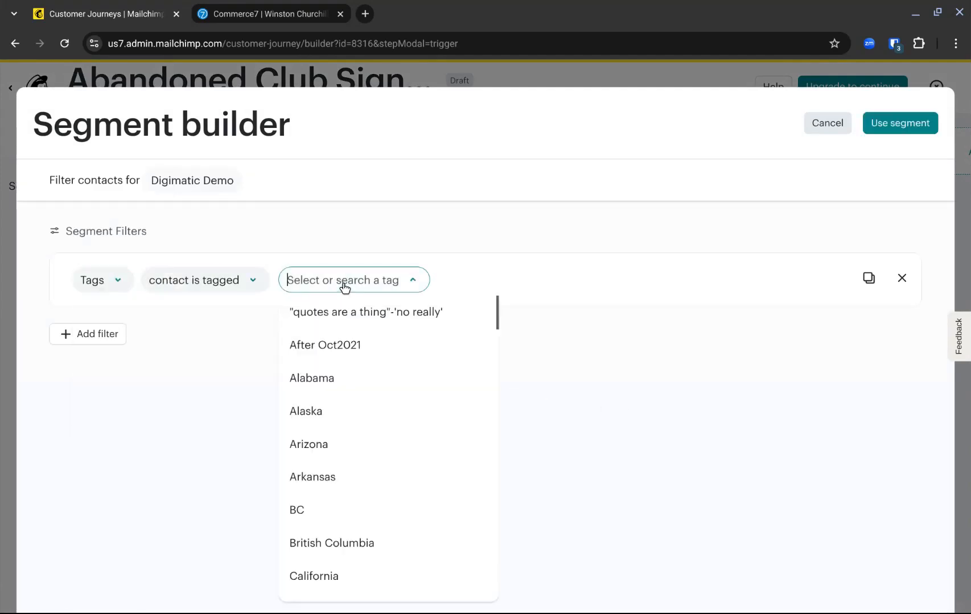
text(Club Member)
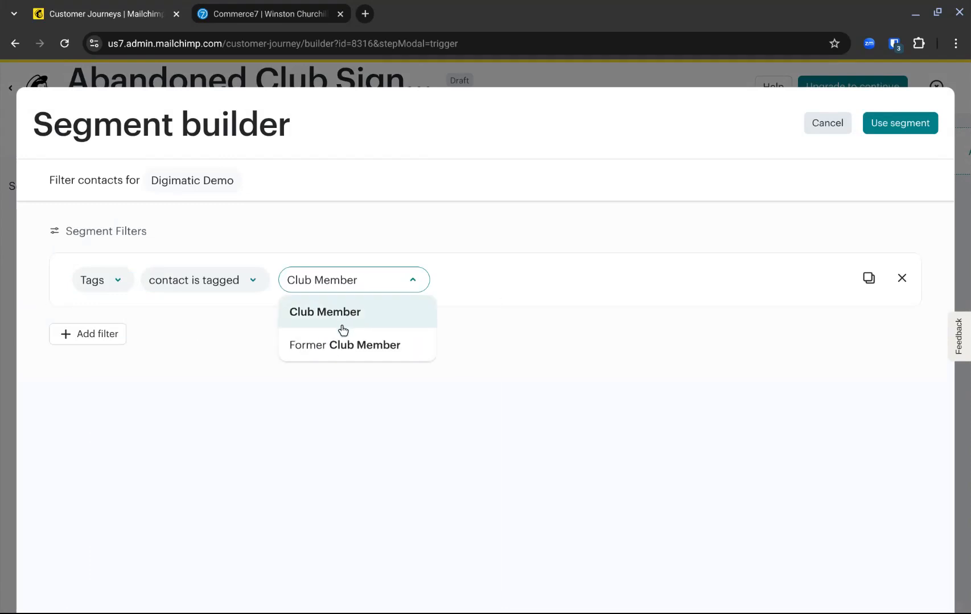
click(338, 314)
click(877, 136)
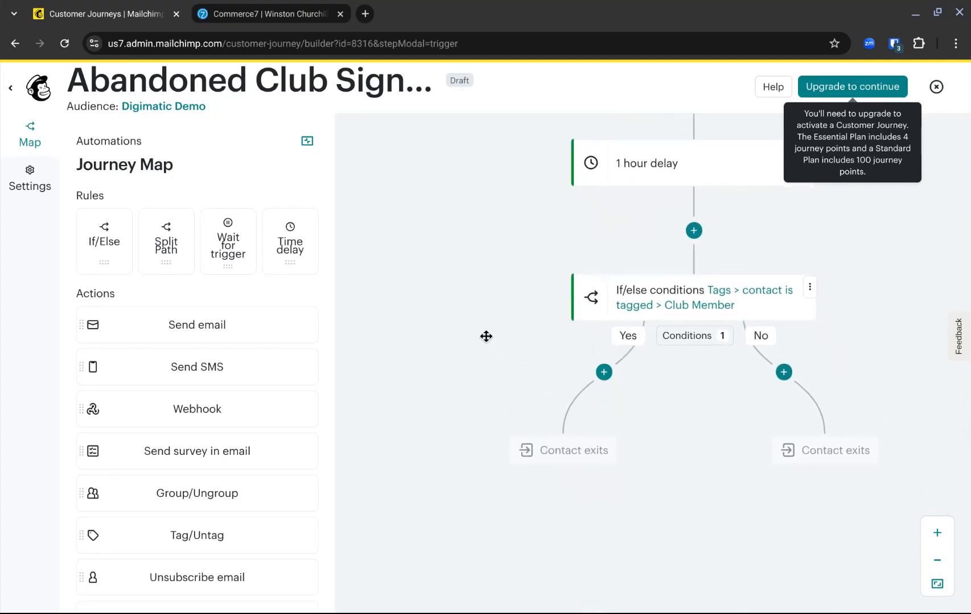
- Add a Send email action to the No branch of the Club Member condition, and save and close the journey
drag(206, 326, 785, 371)
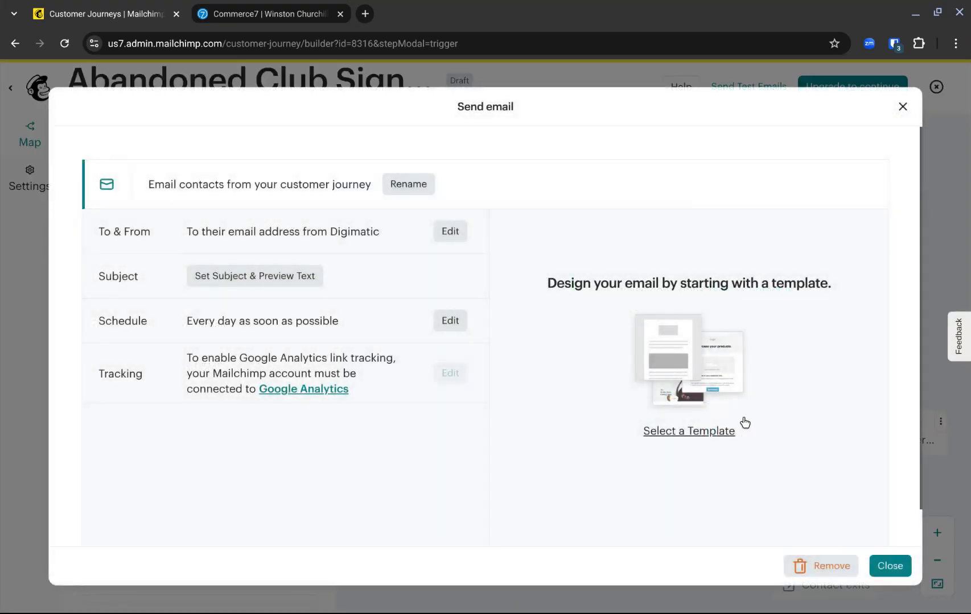
click(886, 569)
drag(888, 500, 823, 587)
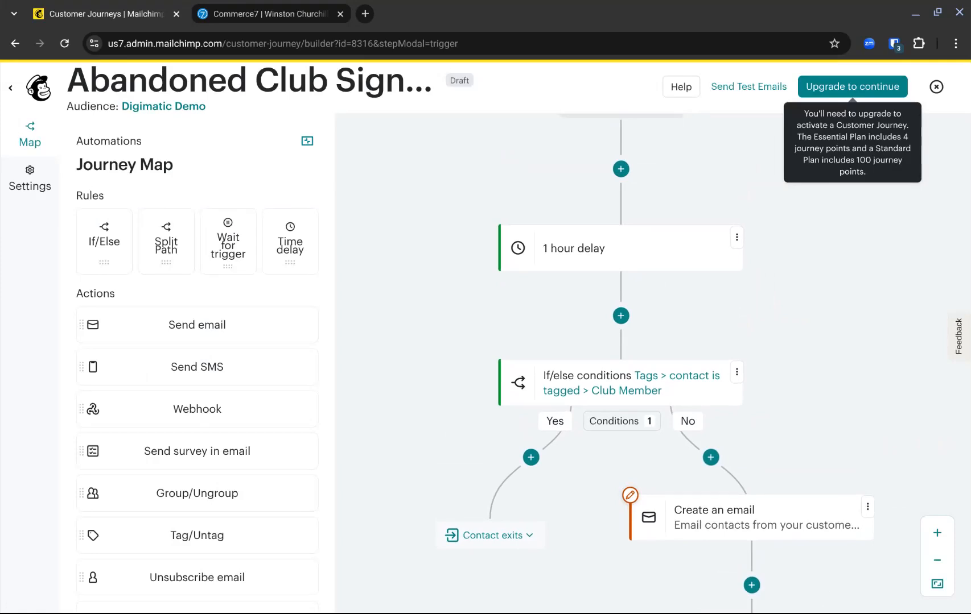
drag(820, 584, 786, 477)
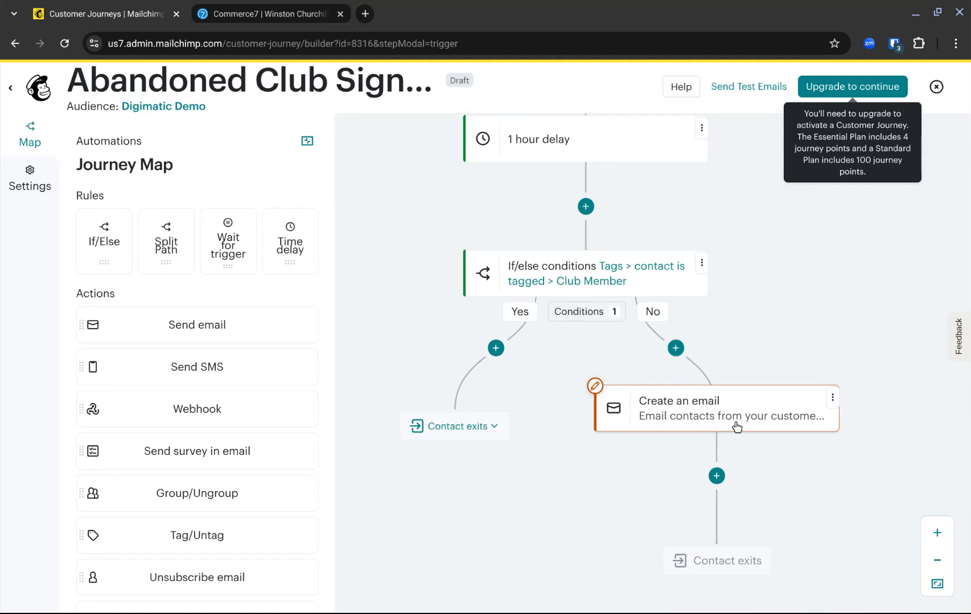
drag(821, 274, 826, 435)
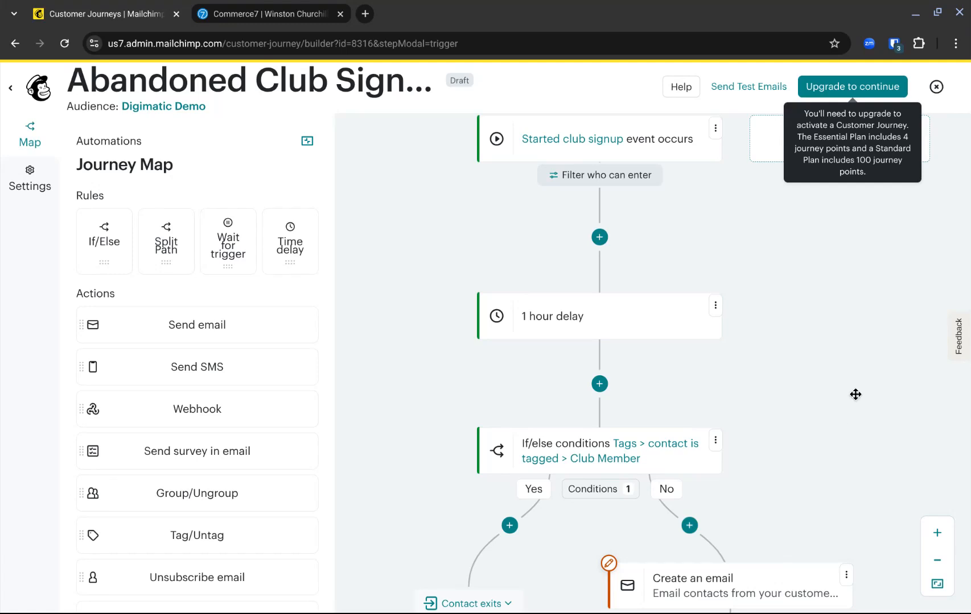
click(937, 88)
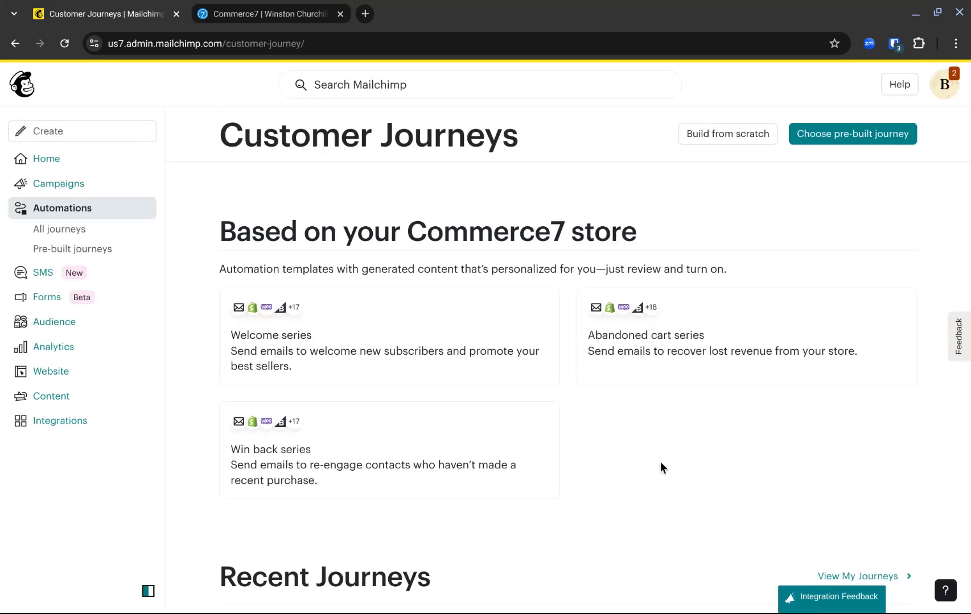
- Switch to Commerce7 and review the Mailchimp email activity on the customer's profile
click(285, 20)
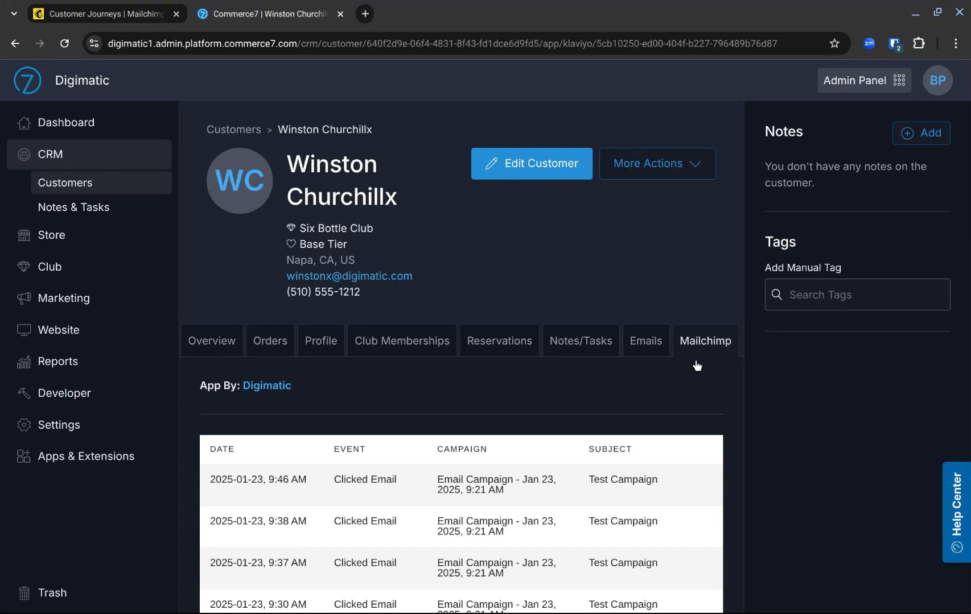
scroll(495, 422, down, 3)
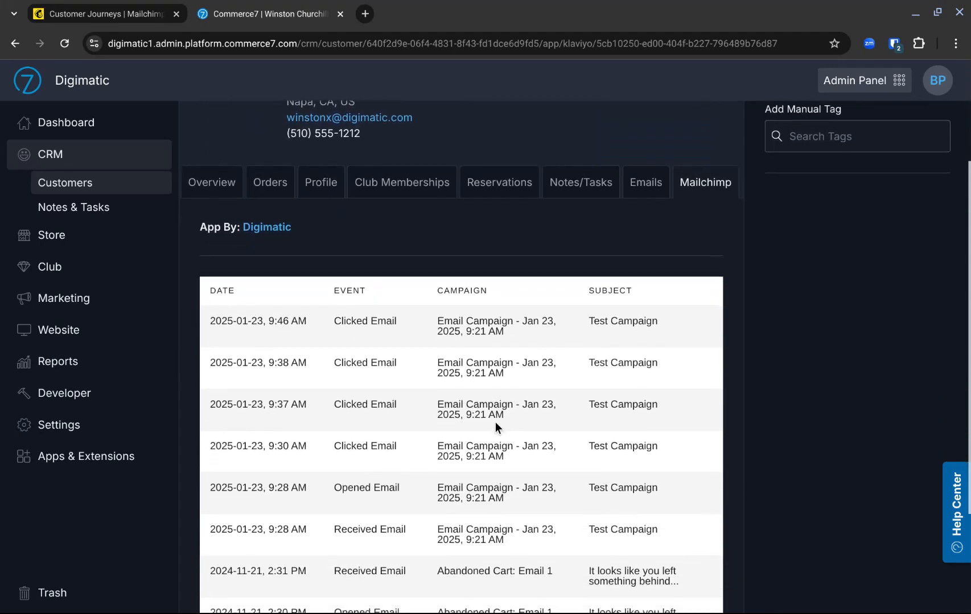